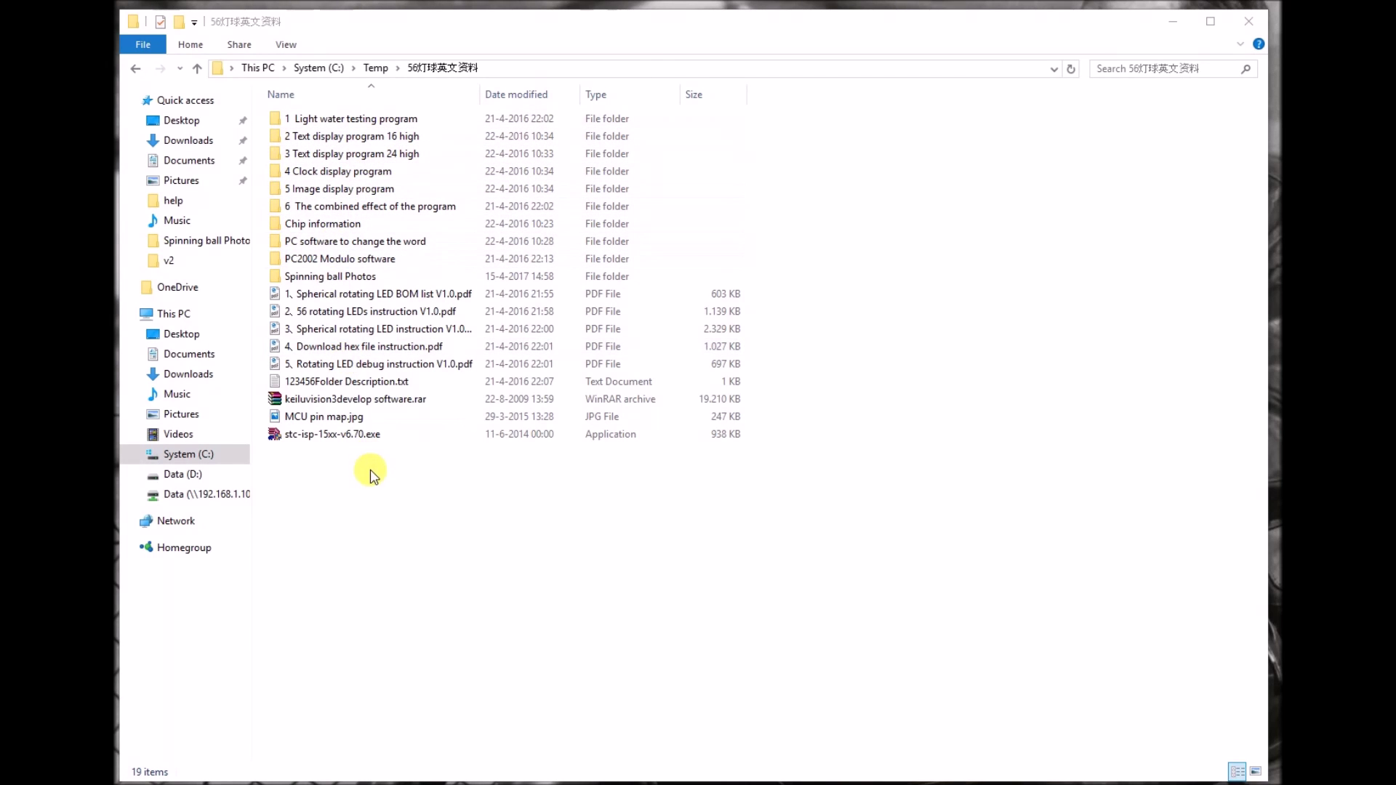
# Open the Spinning ball Photos folder in 56灯球英文资料 and scroll through its .bmp images
pyautogui.click(328, 440)
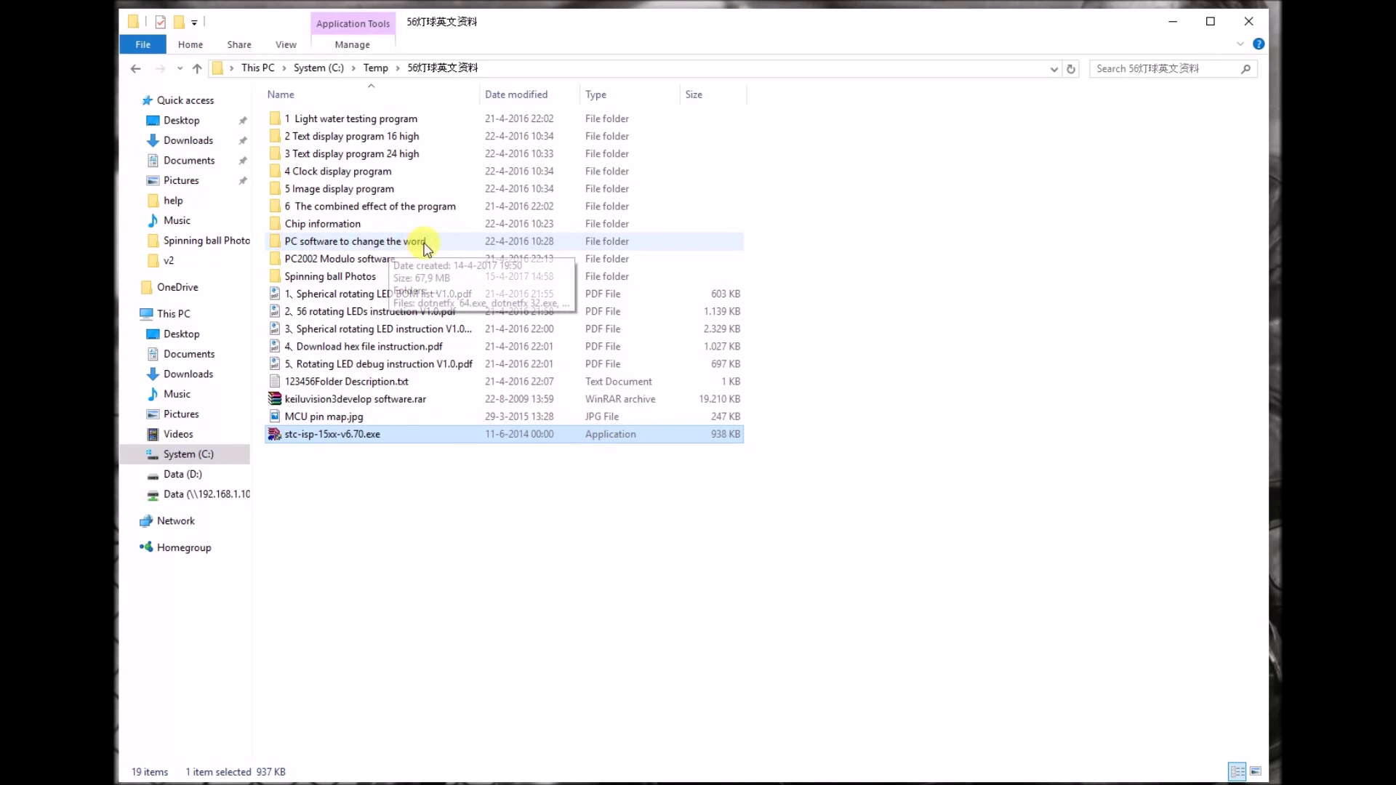
pyautogui.click(342, 245)
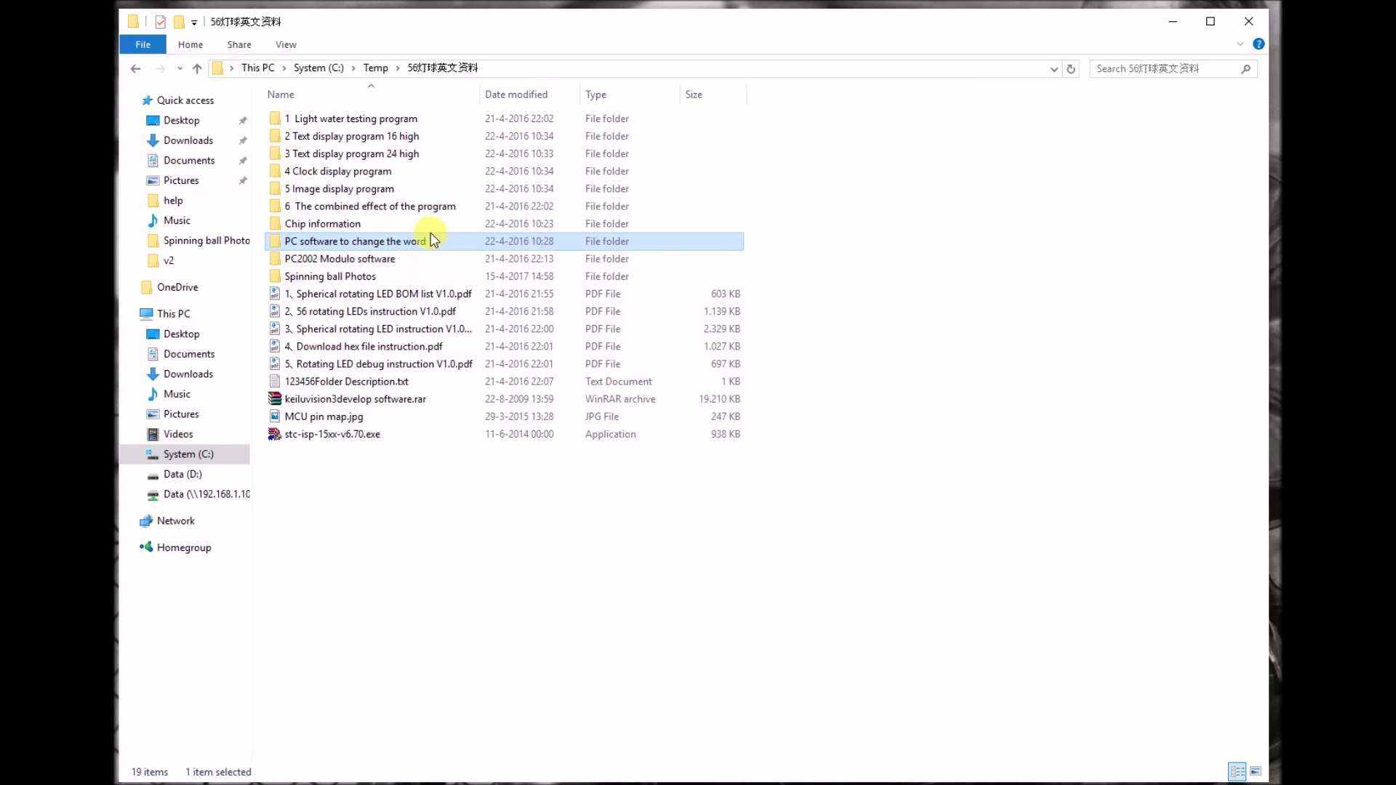
pyautogui.doubleClick(331, 282)
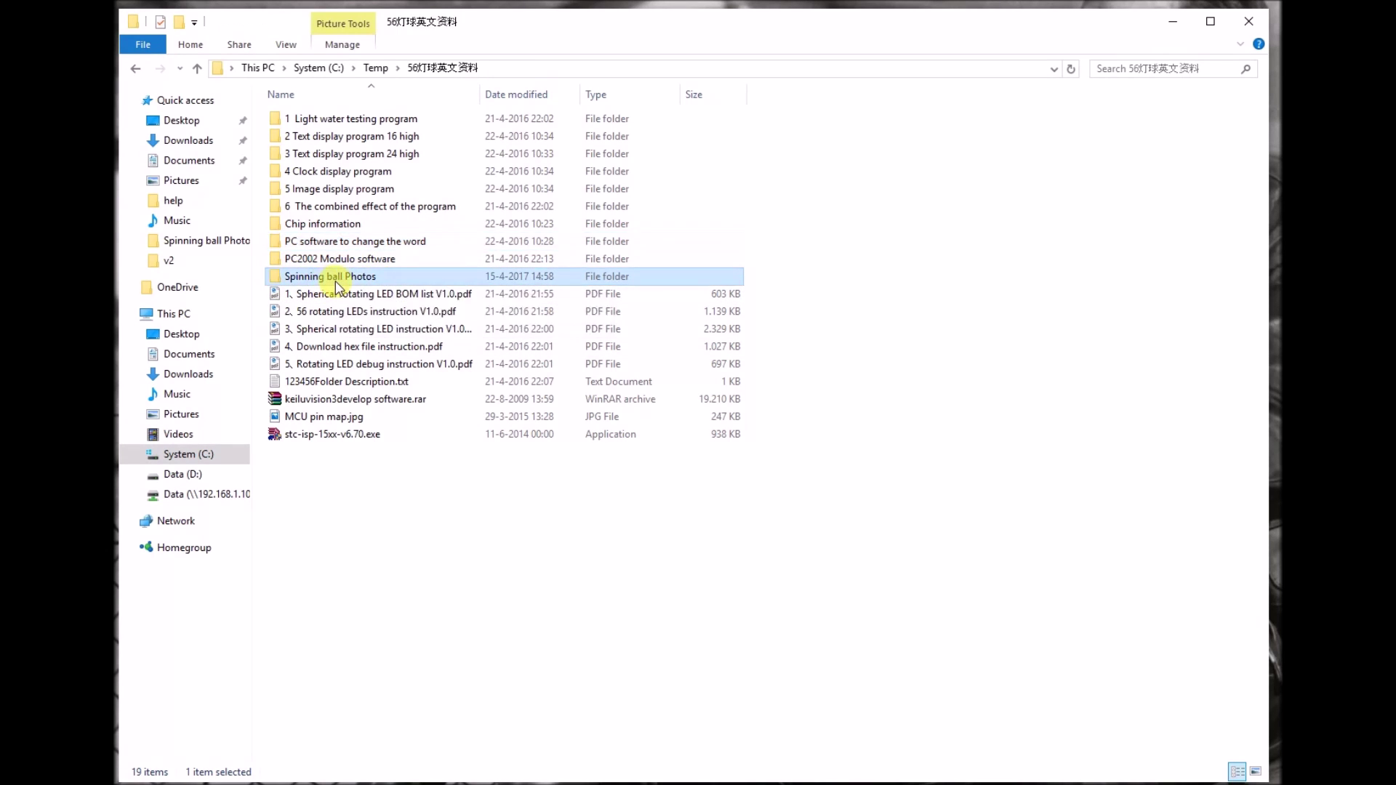
pyautogui.scroll(-3, 629, 495)
pyautogui.scroll(3, 629, 517)
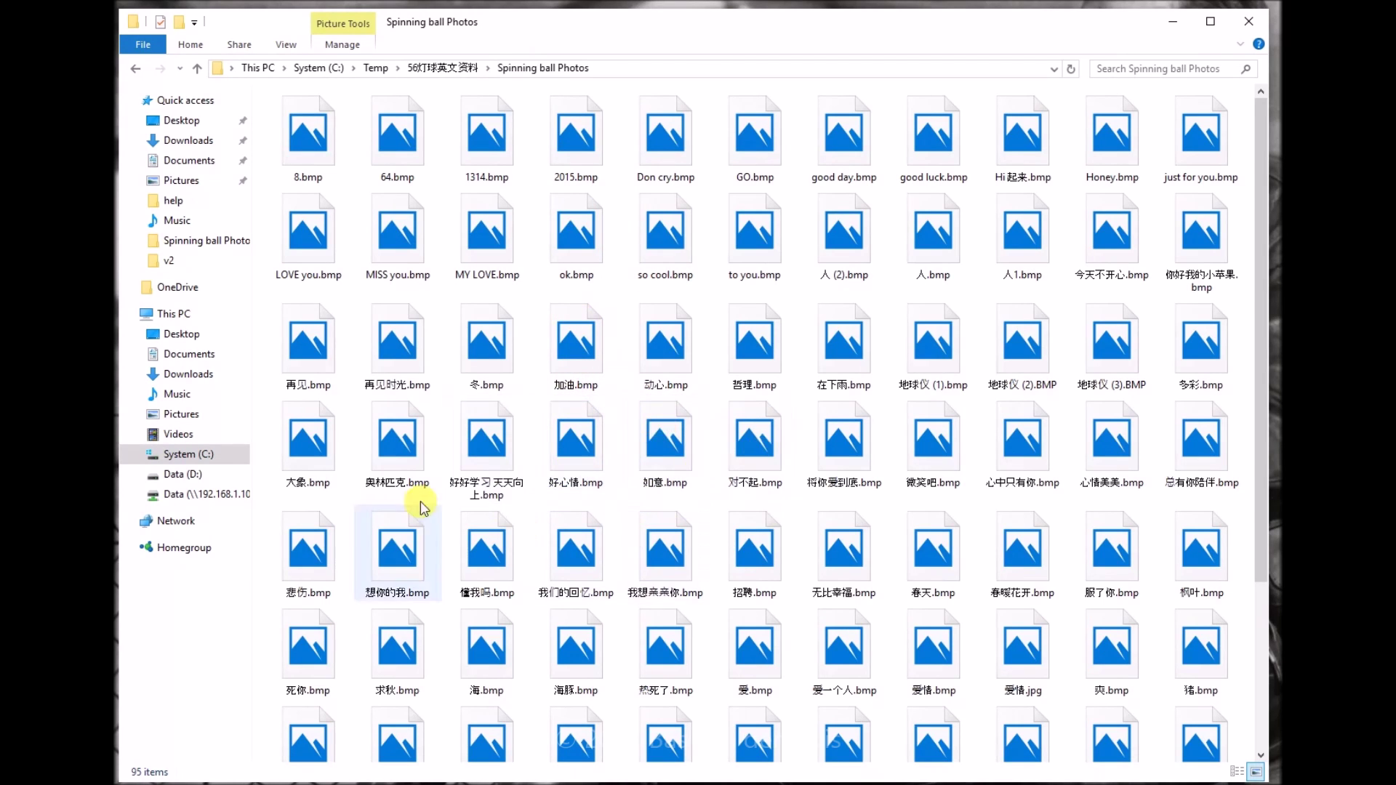
pyautogui.moveTo(485, 507)
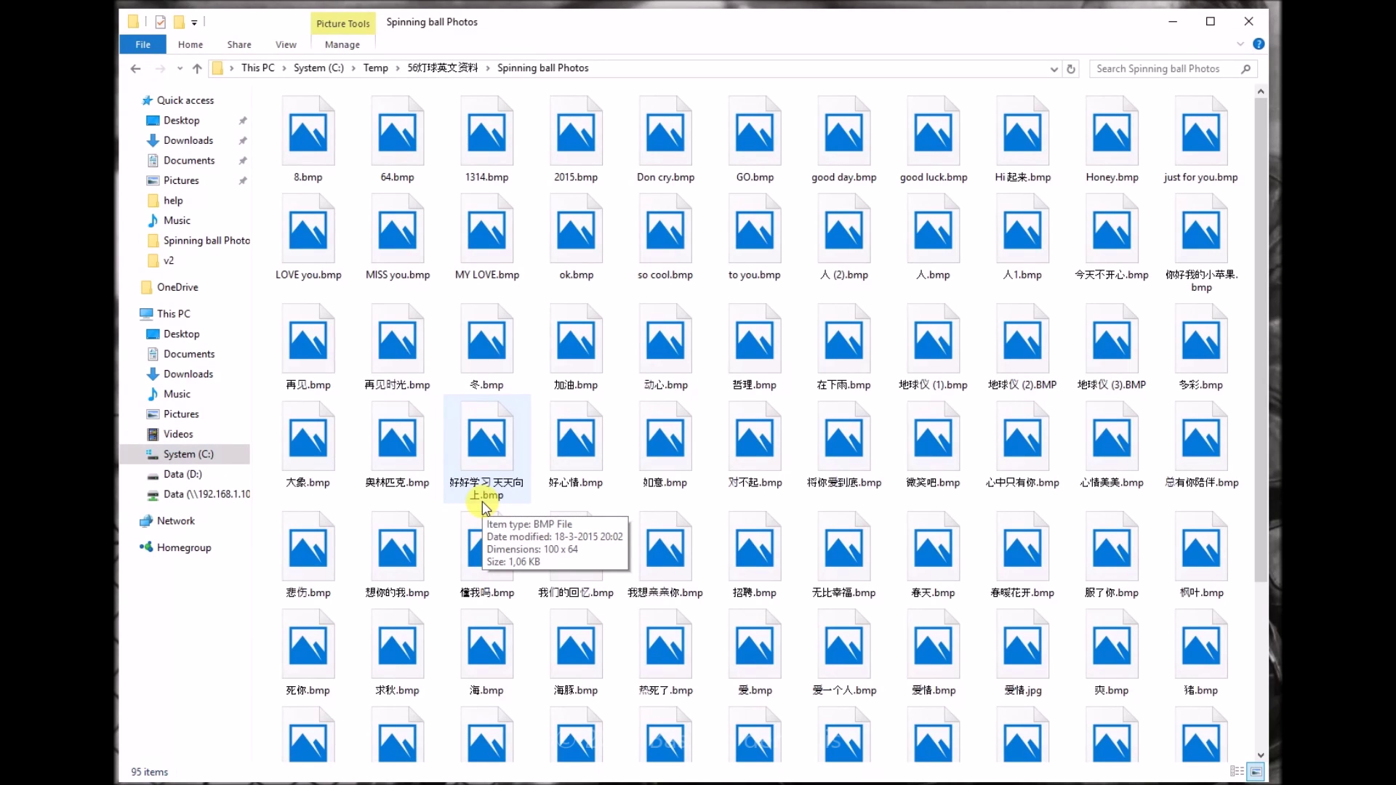
# Go back, open 'PC software to change the word' and select 球形旋转LED改字软件.exe
pyautogui.click(135, 69)
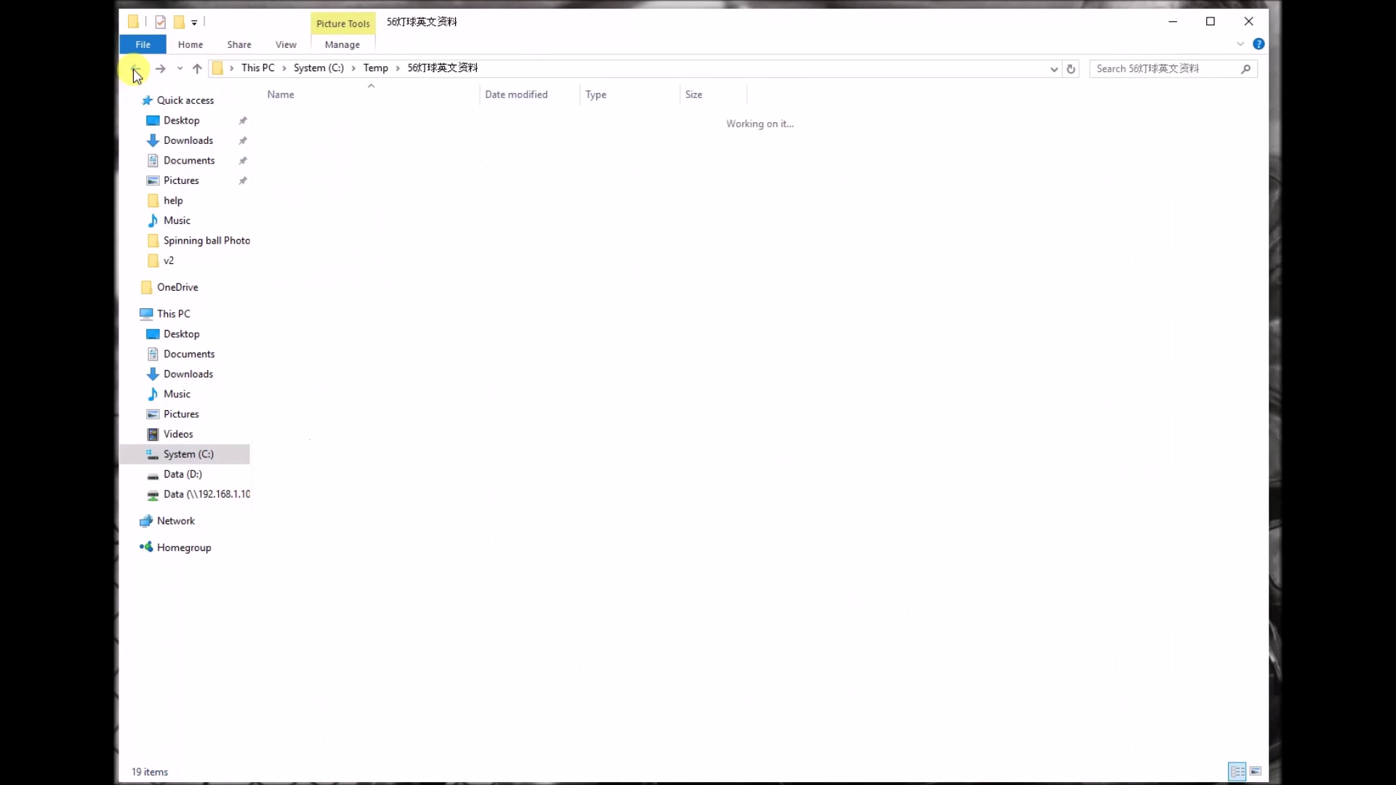
pyautogui.moveTo(357, 263)
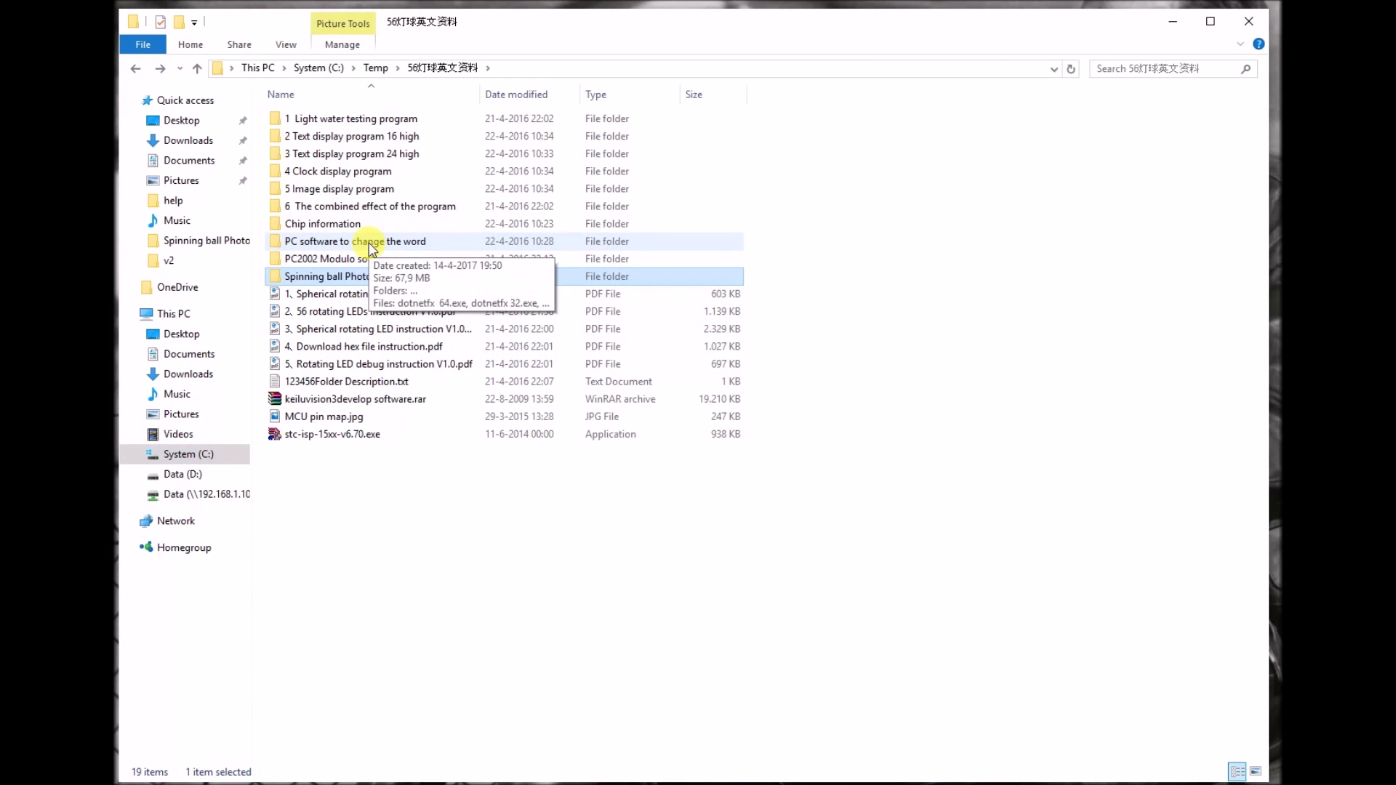
pyautogui.doubleClick(370, 244)
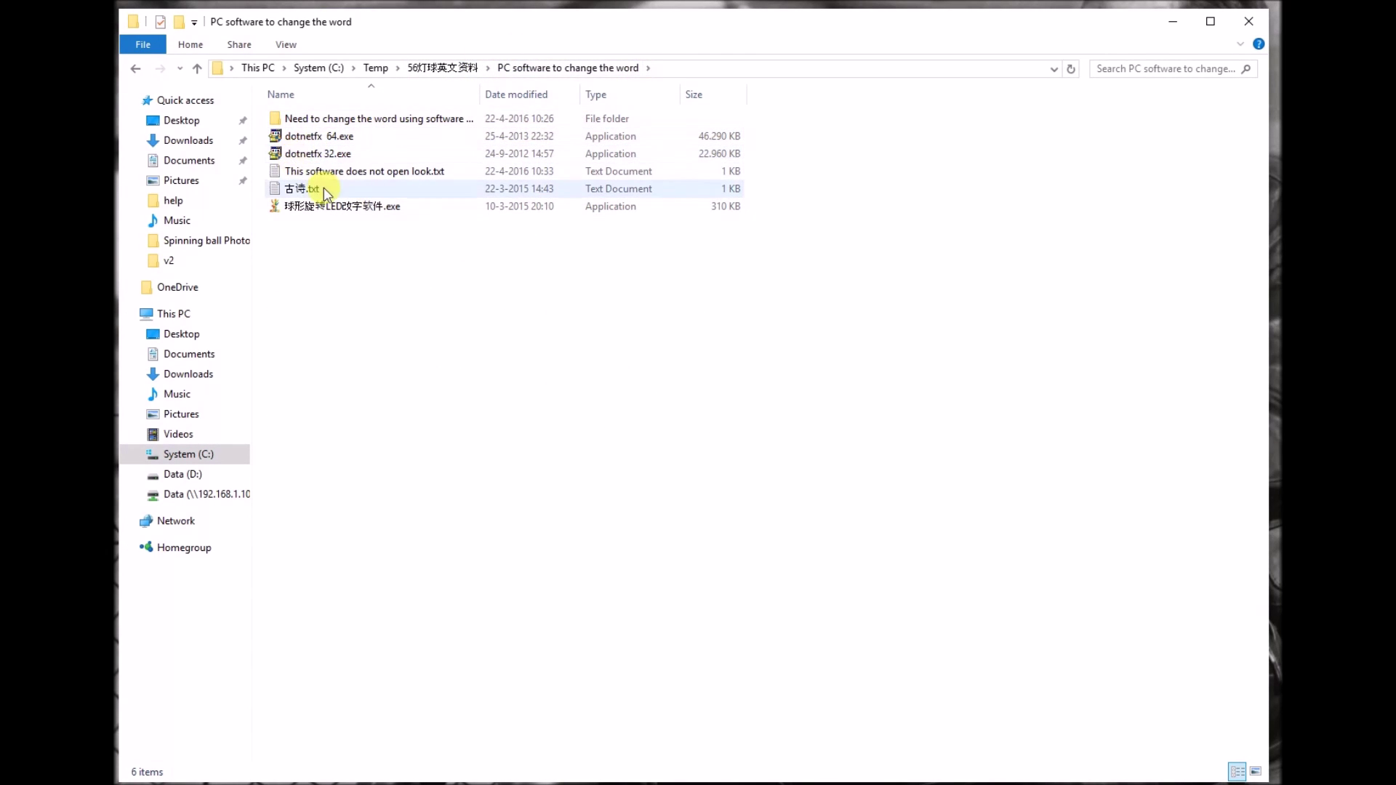
pyautogui.moveTo(329, 205)
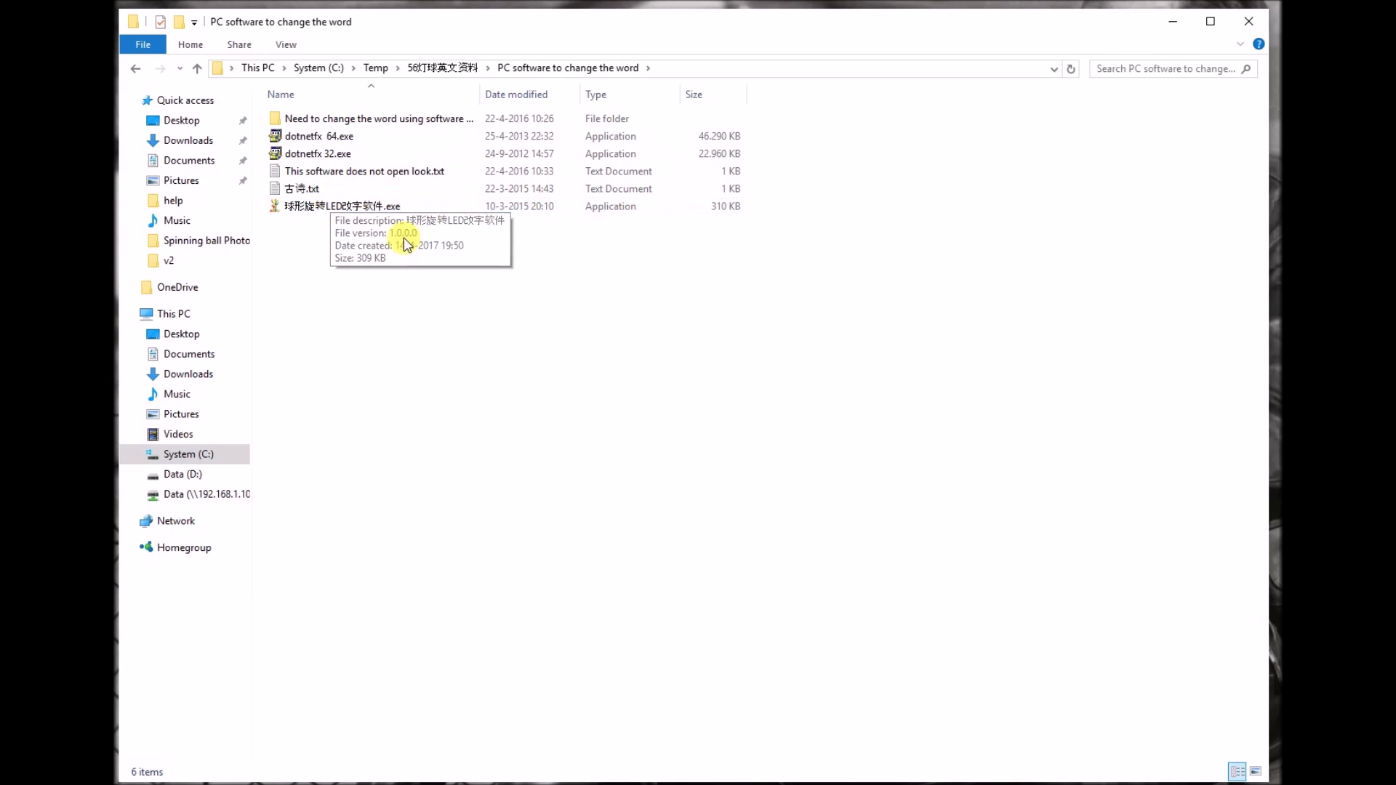
pyautogui.click(367, 211)
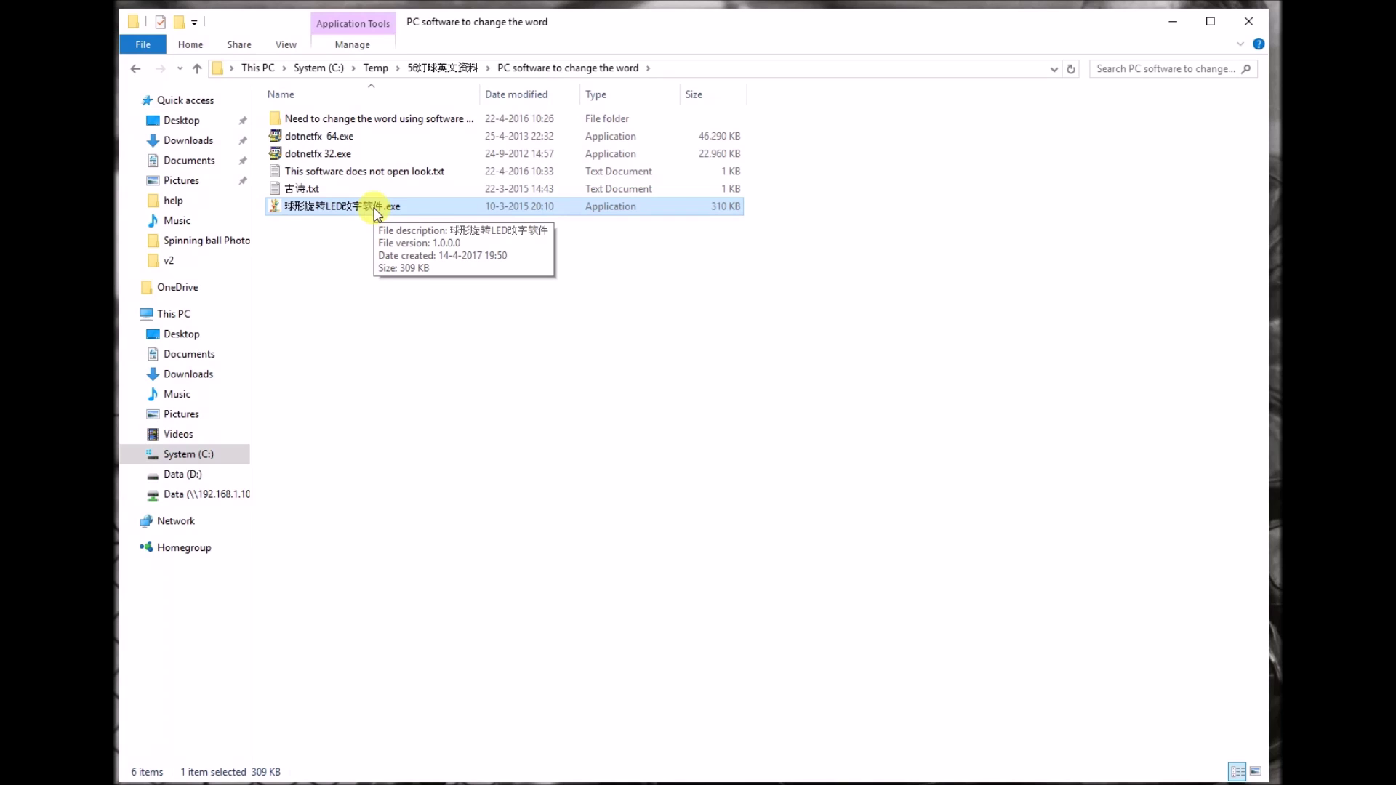
# Launch 球形旋转LED改字软件.exe and select COM5 as the serial port
pyautogui.doubleClick(376, 209)
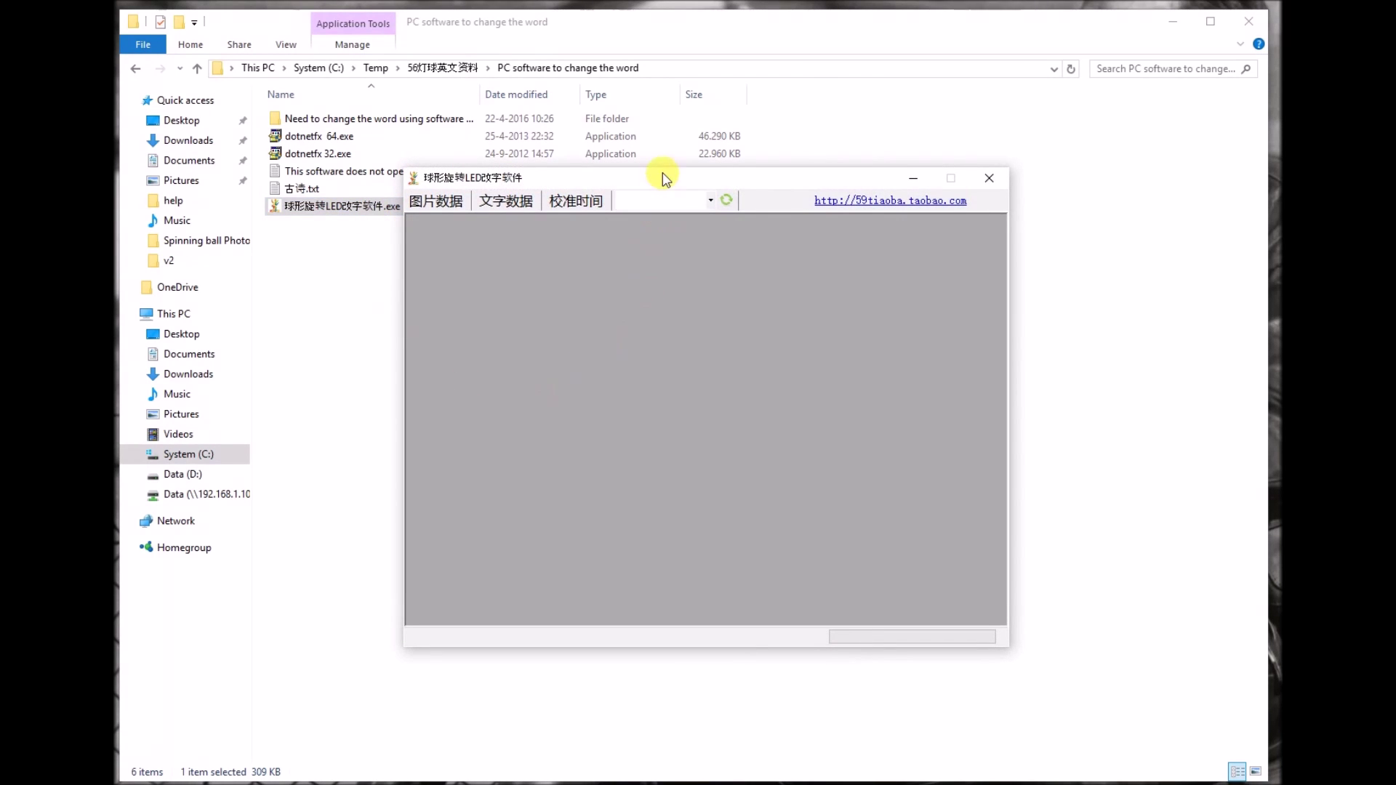
pyautogui.moveTo(663, 176); pyautogui.dragTo(536, 248)
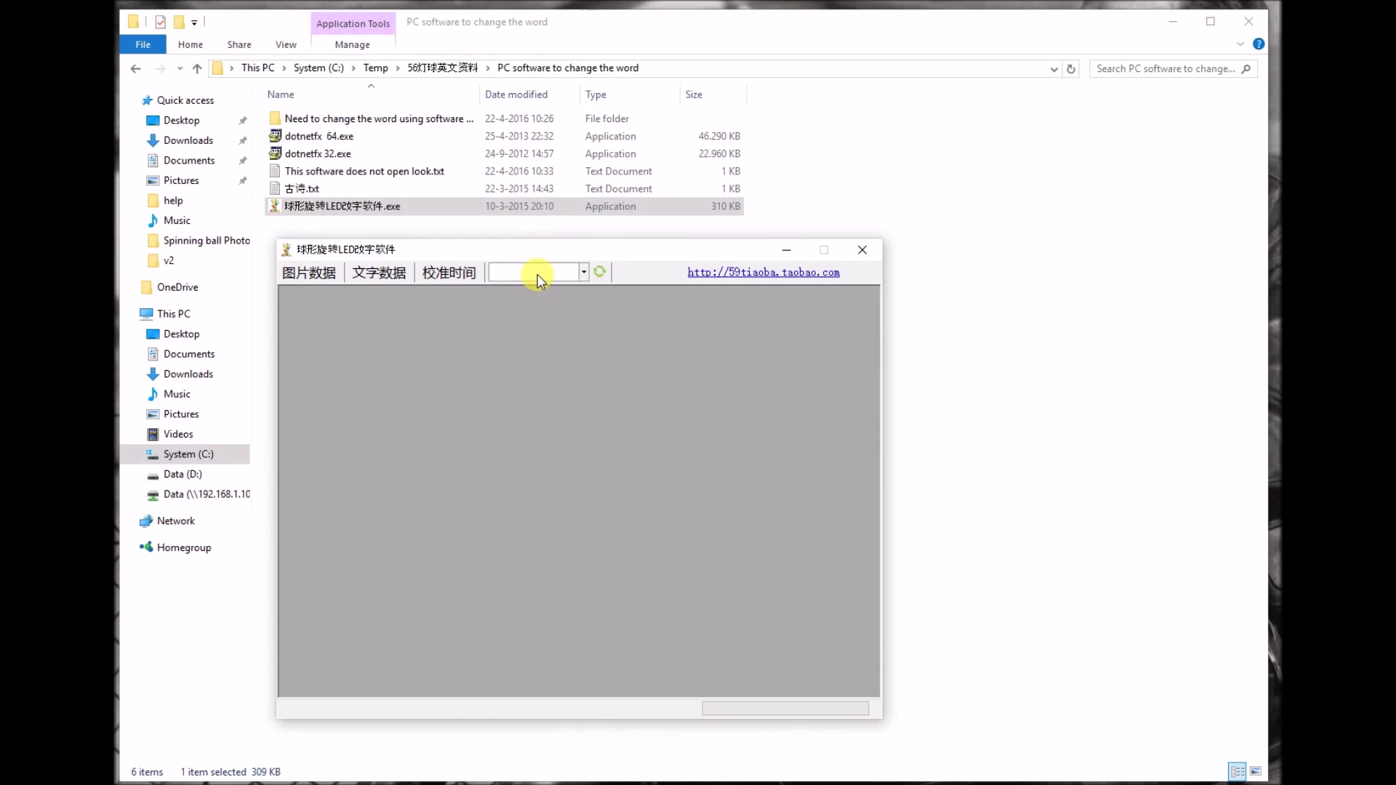
pyautogui.click(539, 273)
pyautogui.click(542, 290)
# Switch to the 文字数据 panel and try 下载文字 with no text entered
pyautogui.click(330, 273)
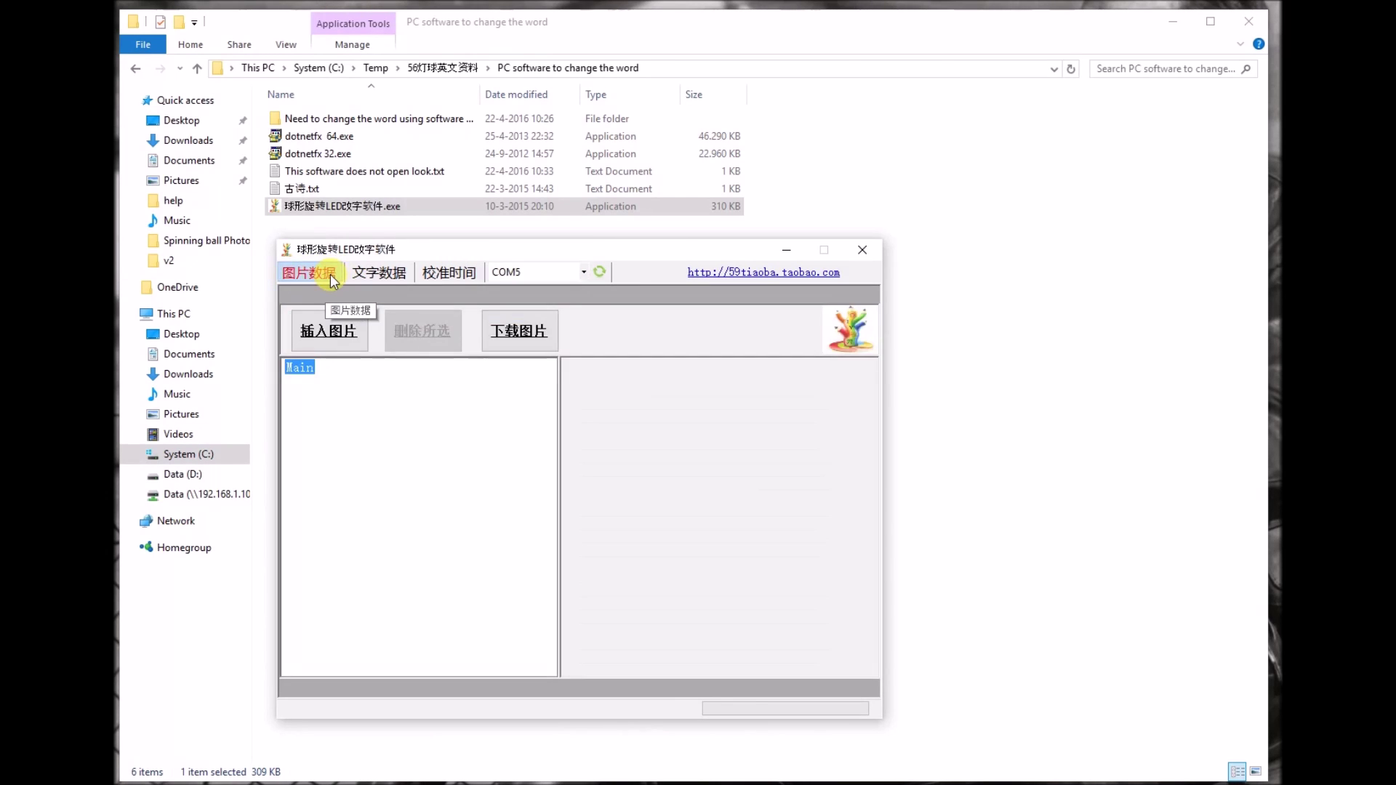
pyautogui.click(386, 270)
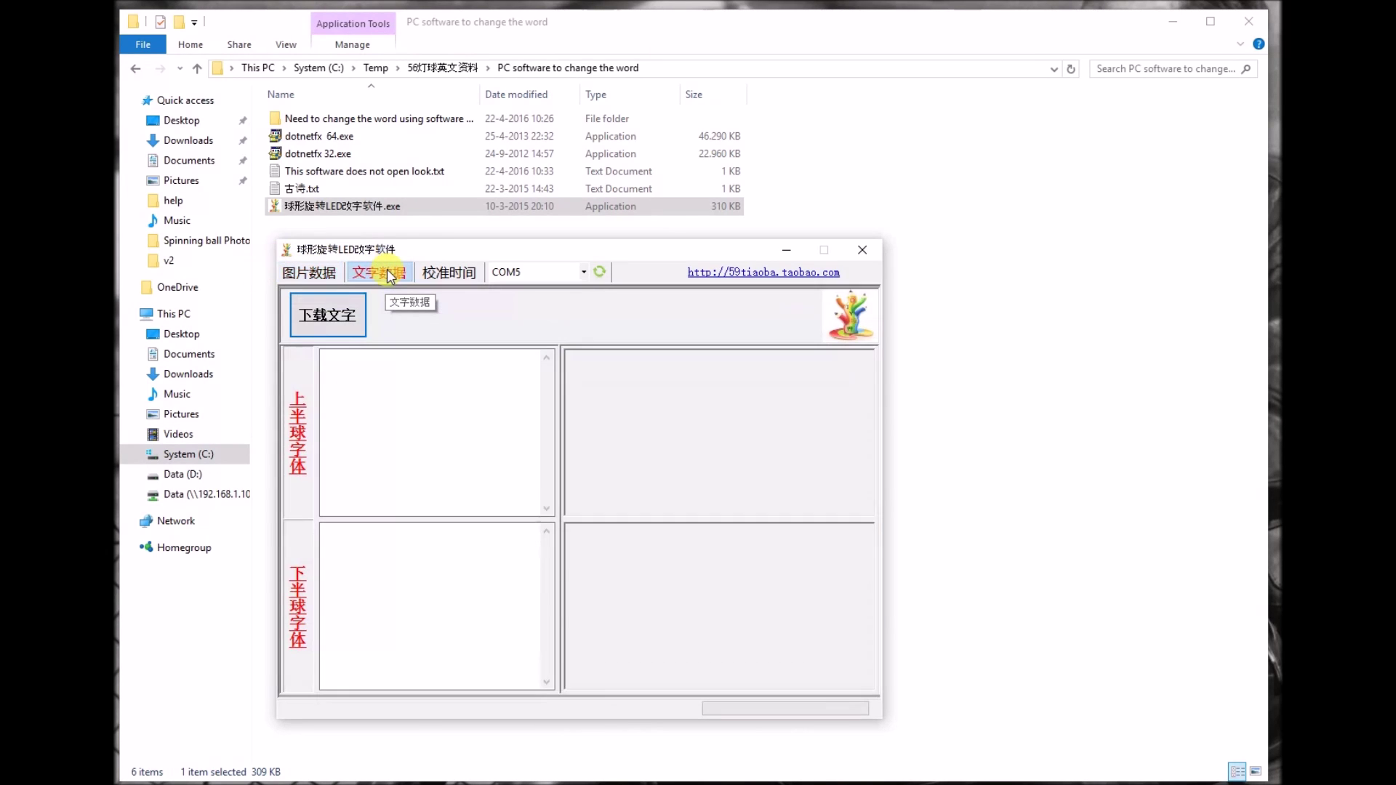
pyautogui.click(339, 320)
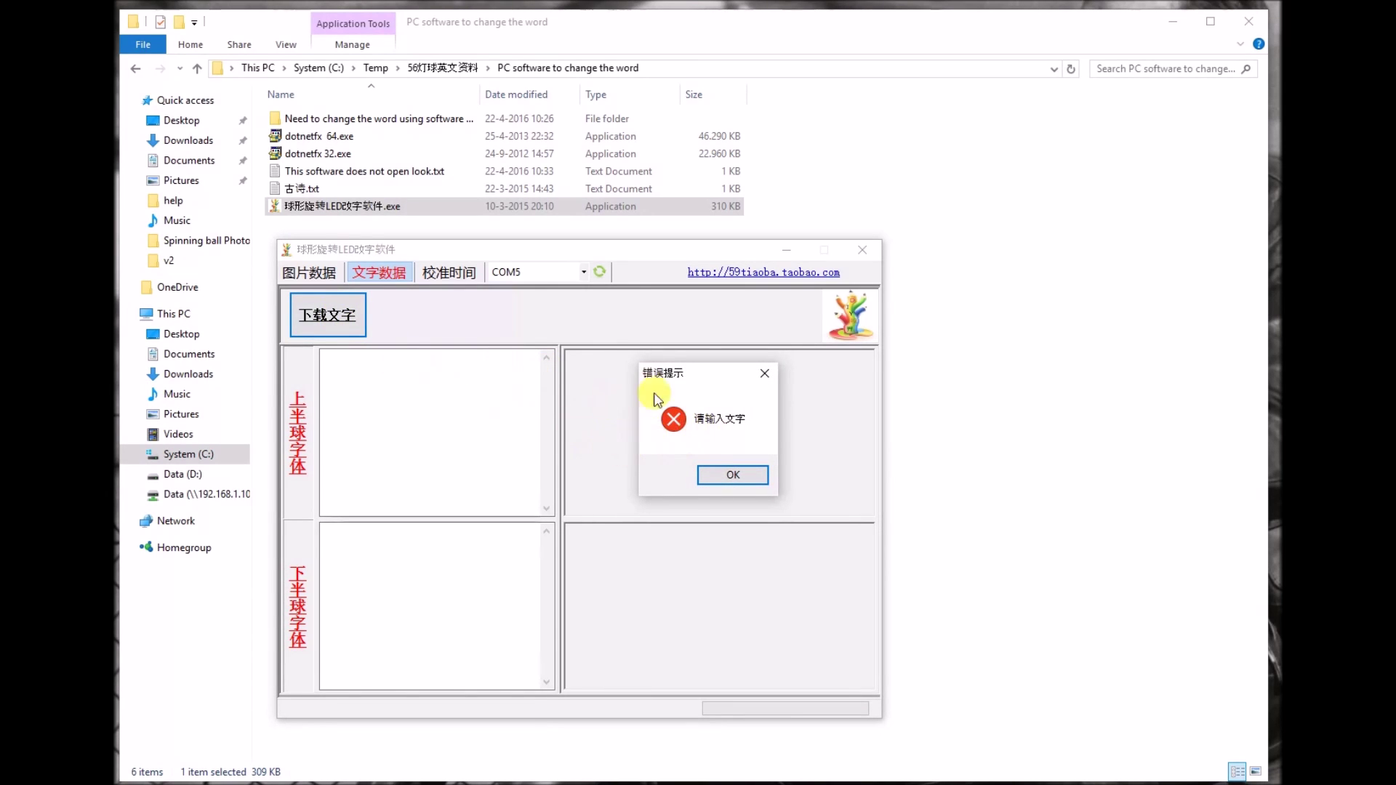
# Enter '© 2017' as the upper-hemisphere text and a person's name as the lower line
pyautogui.click(733, 476)
pyautogui.click(458, 365)
pyautogui.write('c')
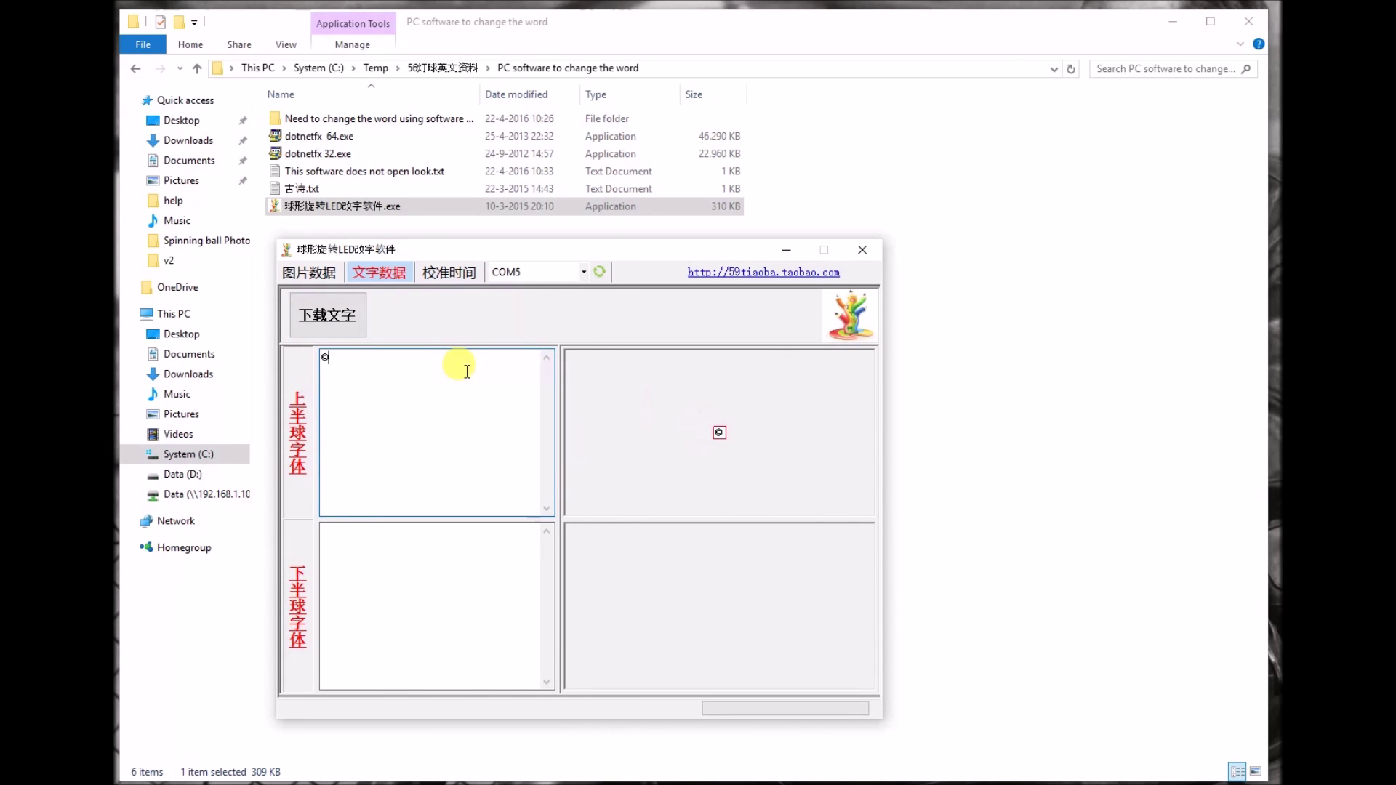
pyautogui.write(' 2017')
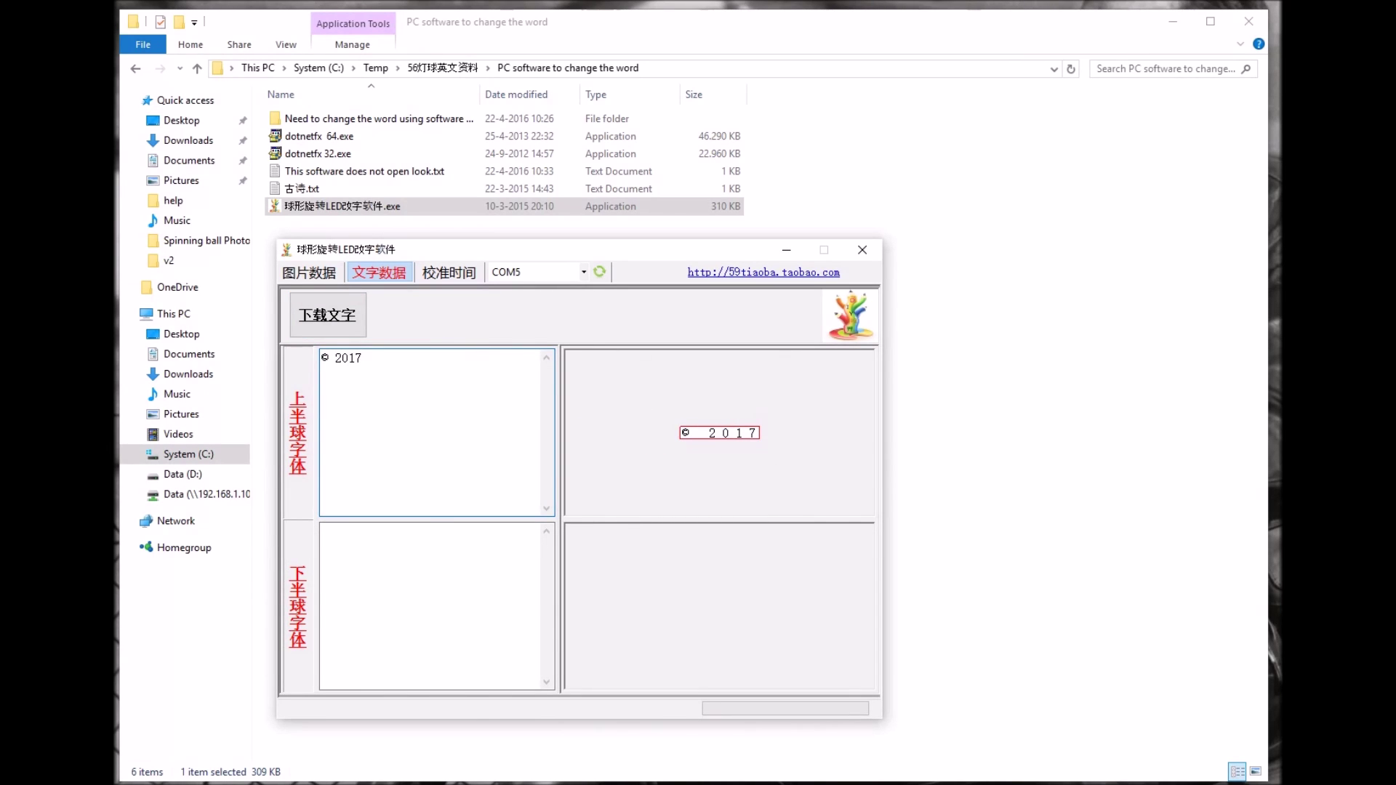
pyautogui.click(418, 613)
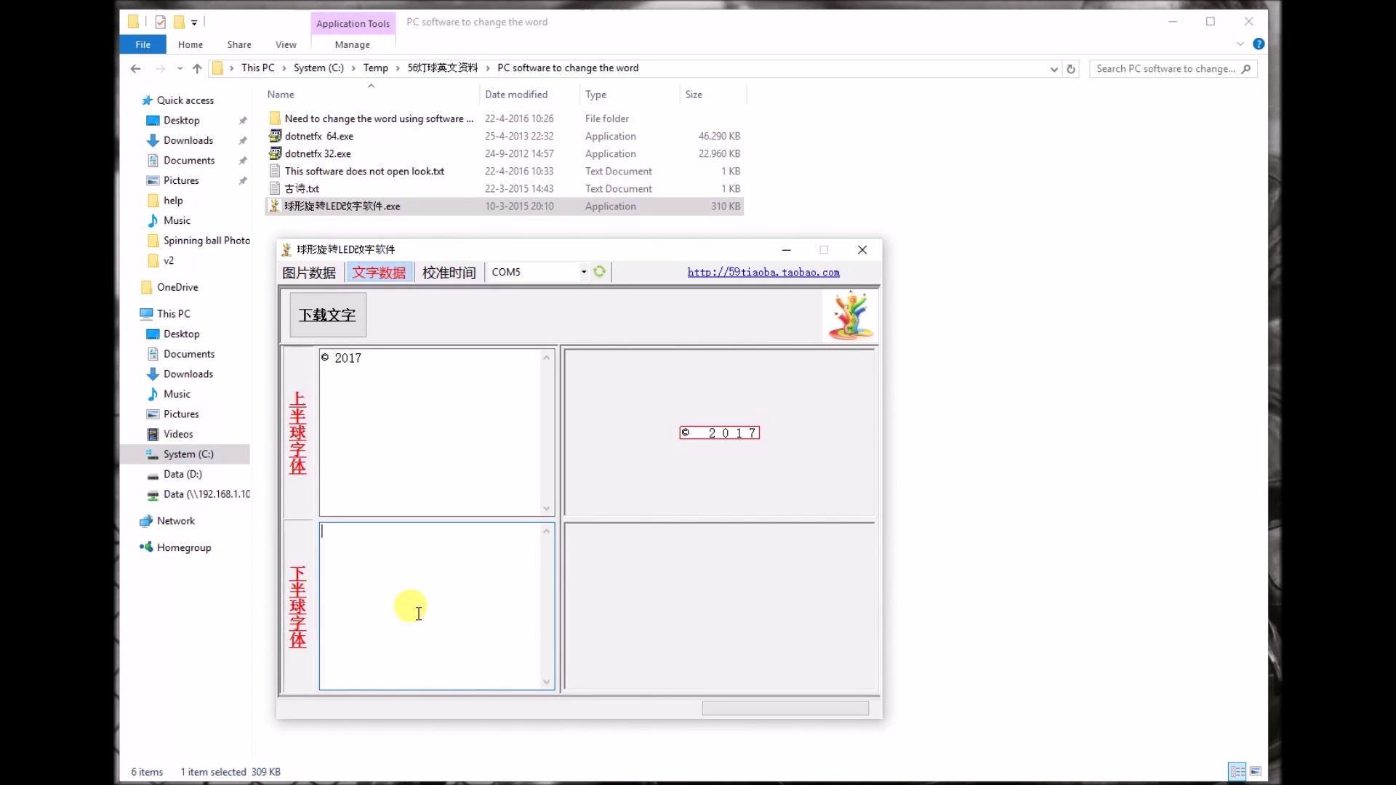
pyautogui.write('Bas van der ')
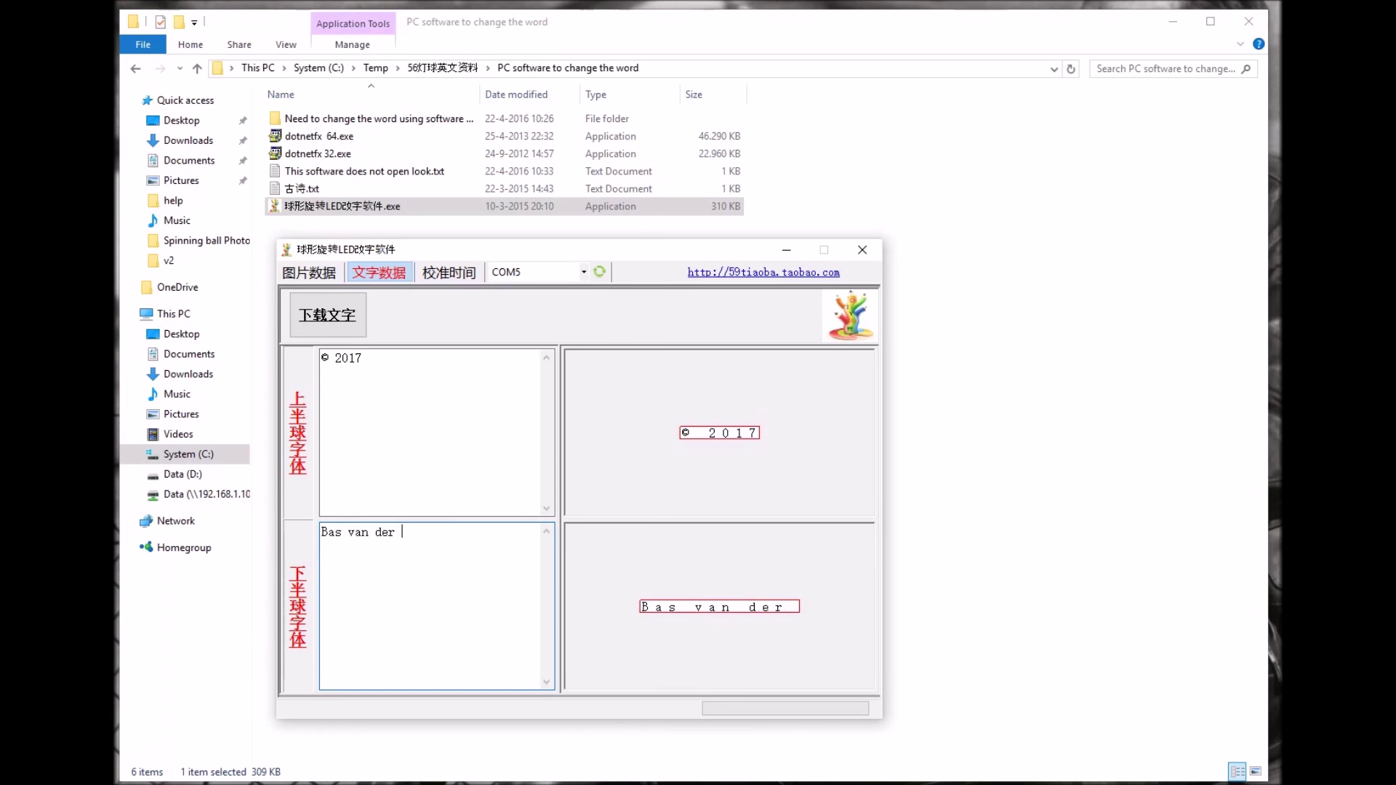
pyautogui.write('Sluis')
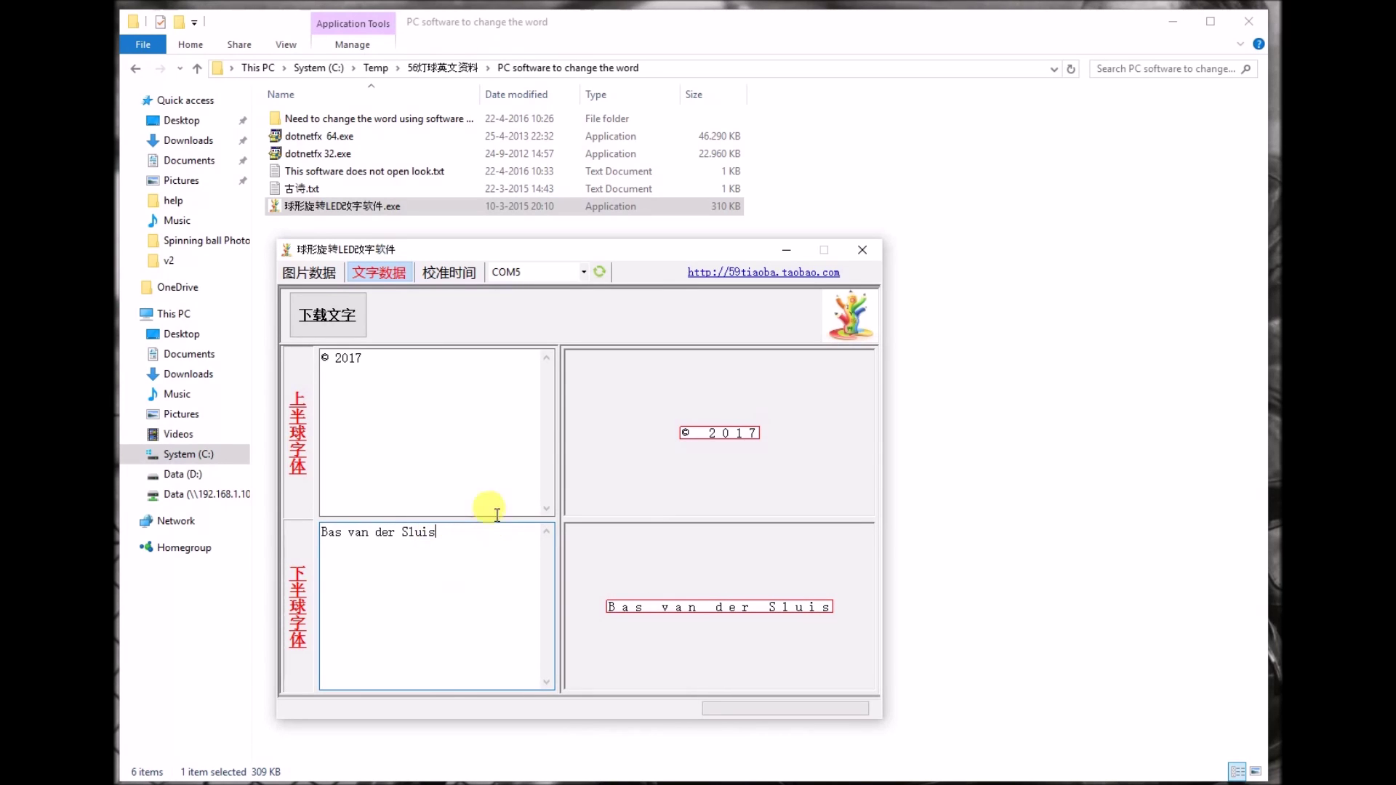
# Set the upper '© 2017' text to Arial Bold
pyautogui.click(436, 374)
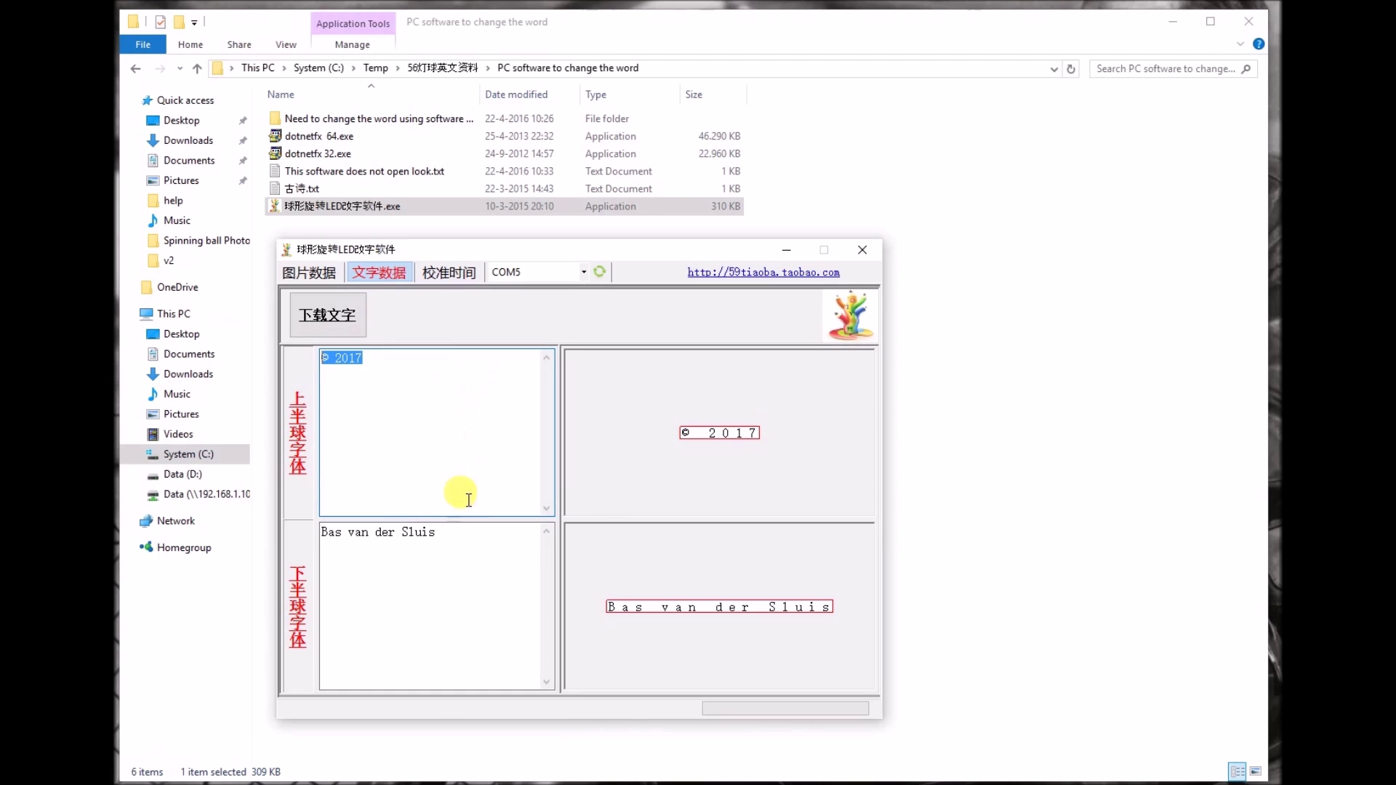
pyautogui.click(526, 547)
pyautogui.click(441, 481)
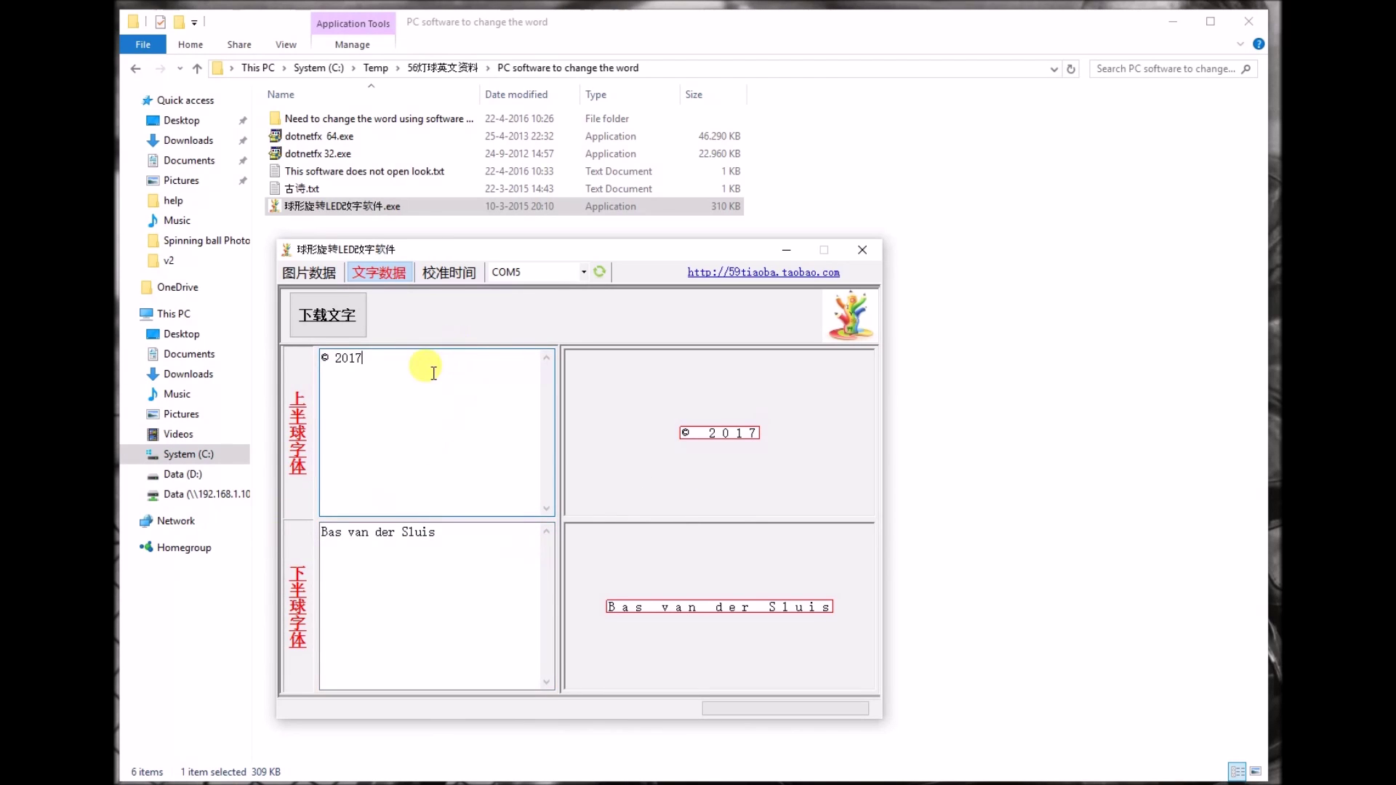
pyautogui.doubleClick(351, 358)
pyautogui.click(306, 445)
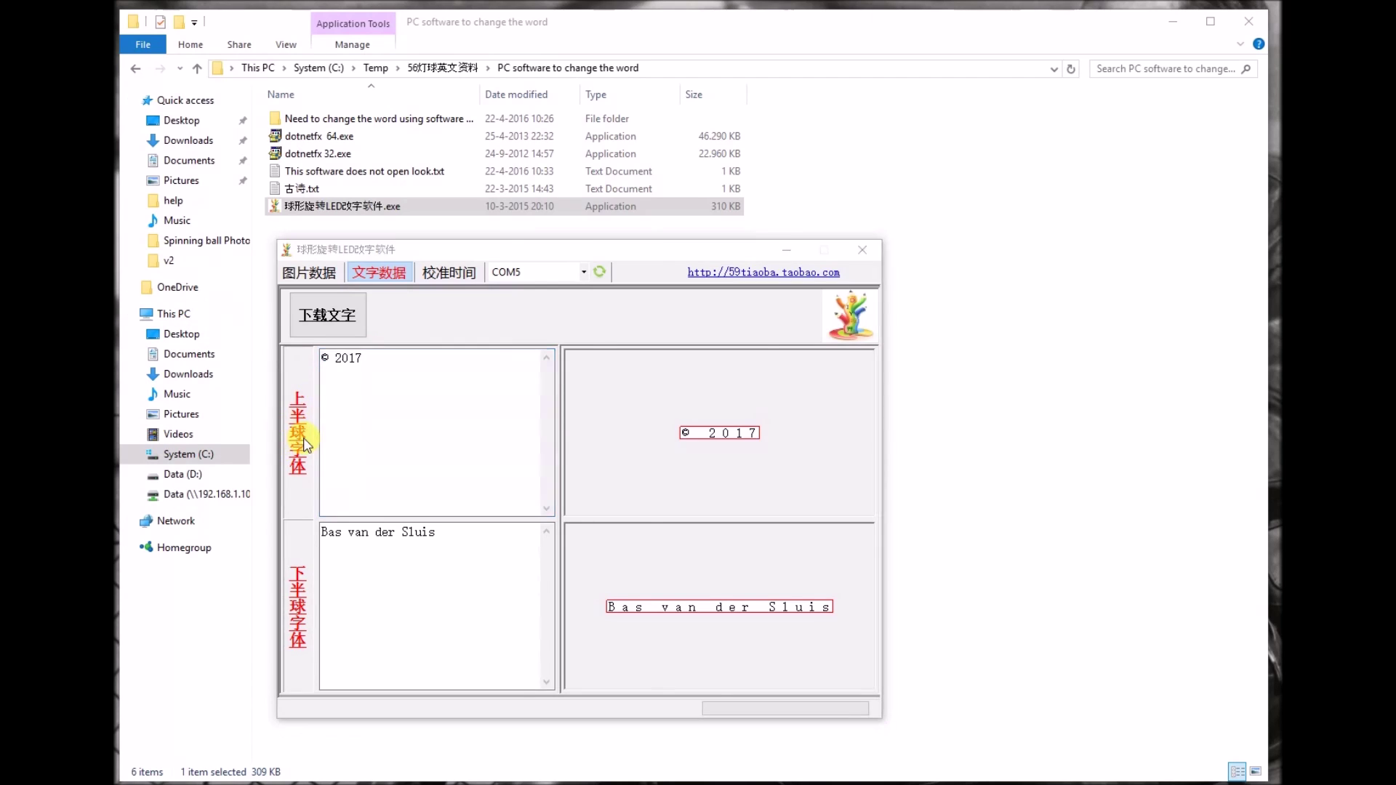
pyautogui.scroll(10, 608, 262)
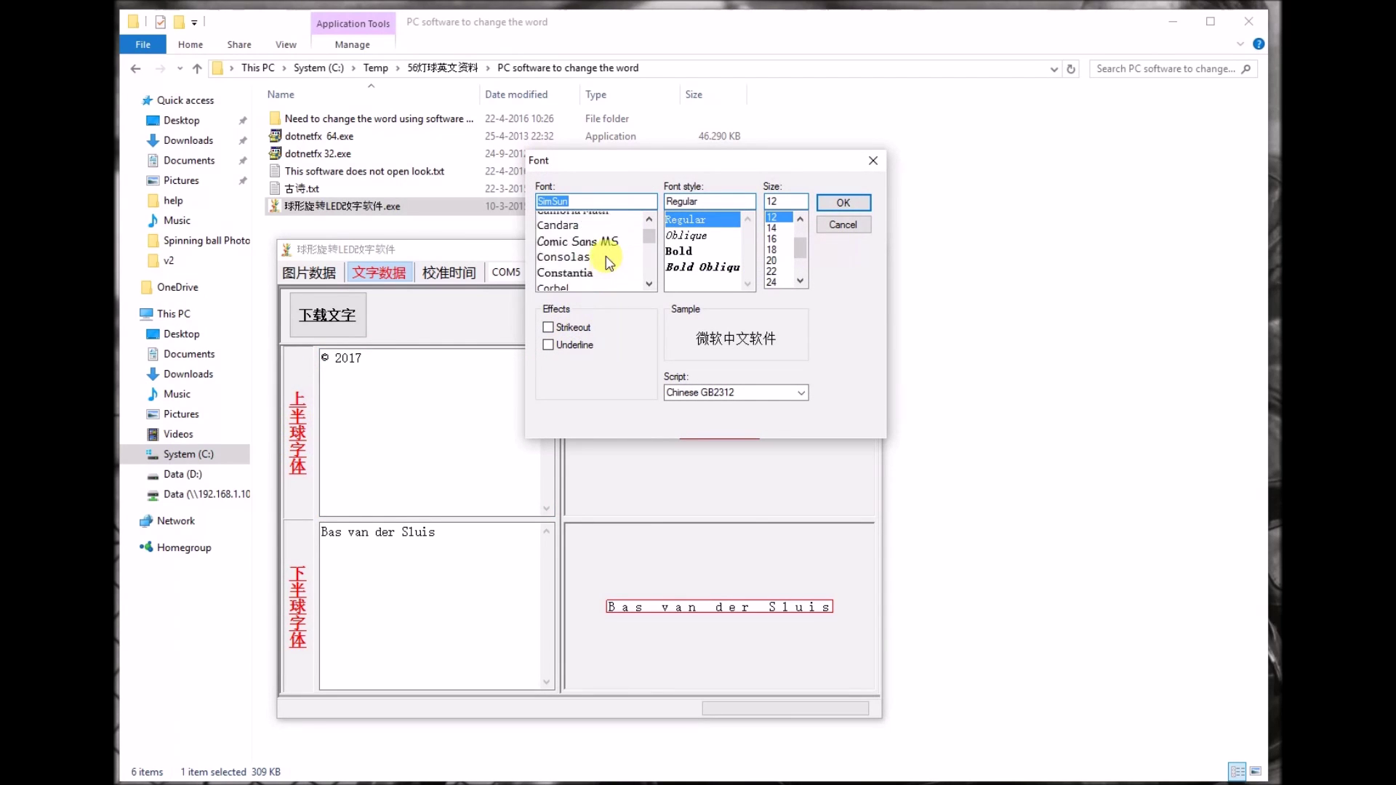
pyautogui.scroll(2, 608, 261)
pyautogui.click(552, 219)
pyautogui.click(691, 250)
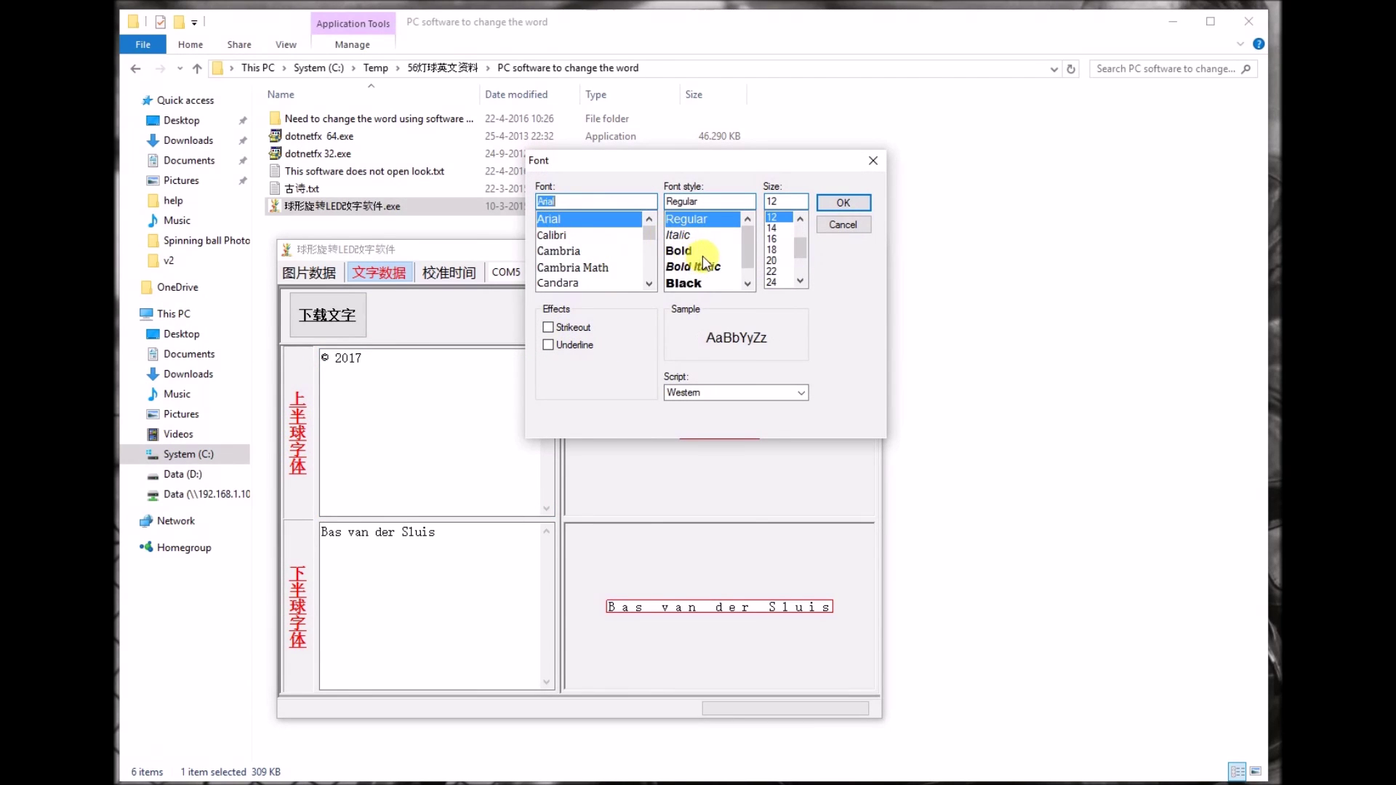
pyautogui.click(842, 202)
# Set the lower-hemisphere name line to Arial Bold
pyautogui.moveTo(483, 536); pyautogui.dragTo(287, 532)
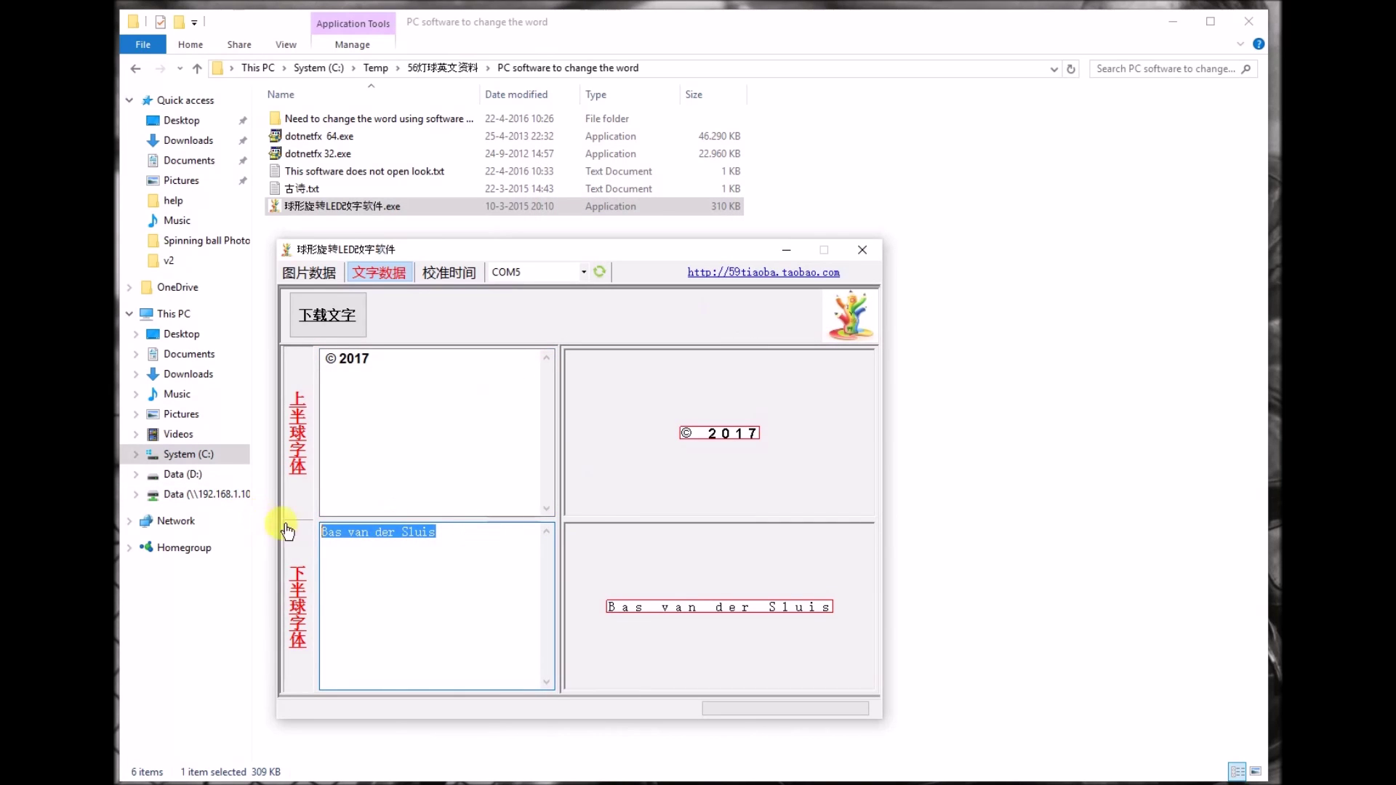
pyautogui.click(299, 603)
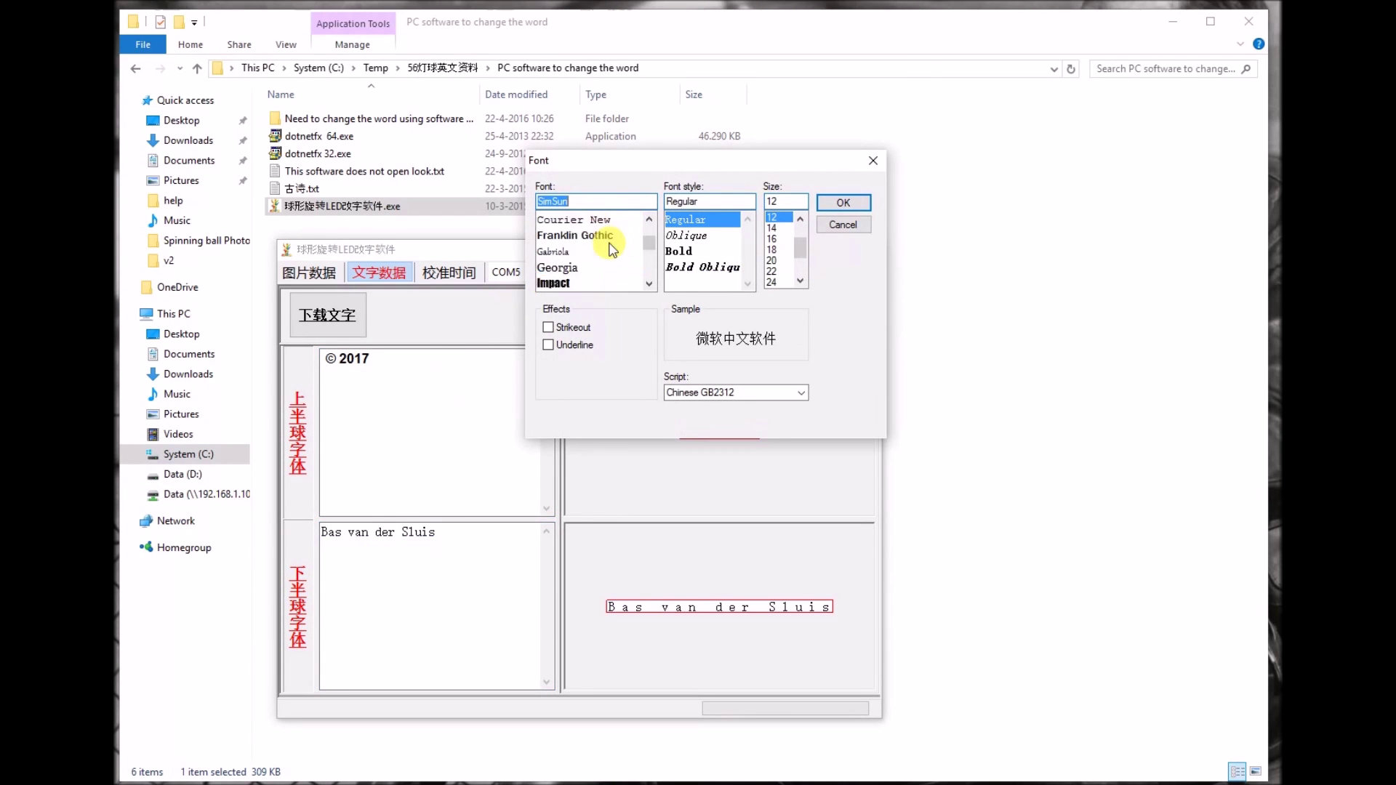
pyautogui.scroll(3, 612, 250)
pyautogui.click(633, 219)
pyautogui.click(695, 251)
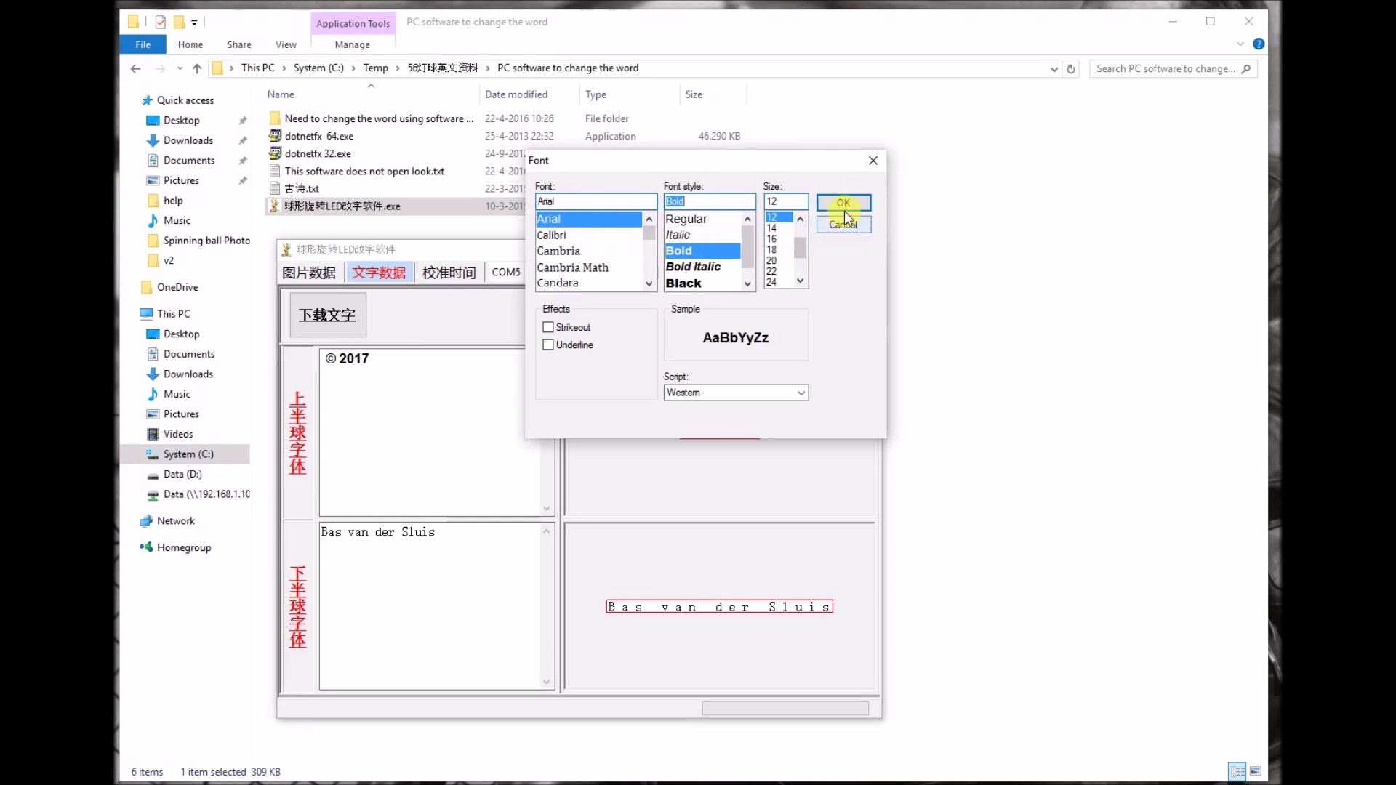
pyautogui.click(843, 208)
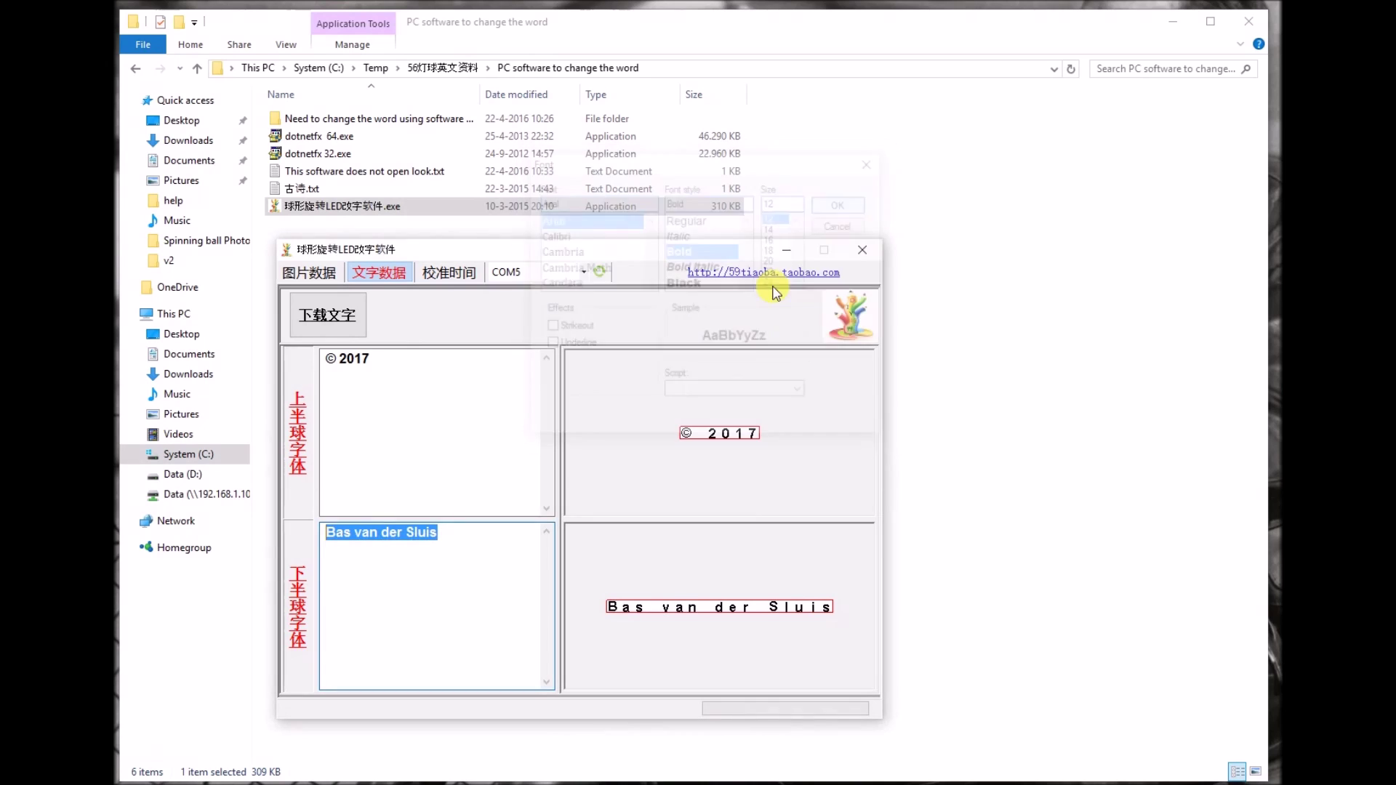
# Send both text lines to the LED ball with 下载文字 and acknowledge the success message
pyautogui.click(324, 322)
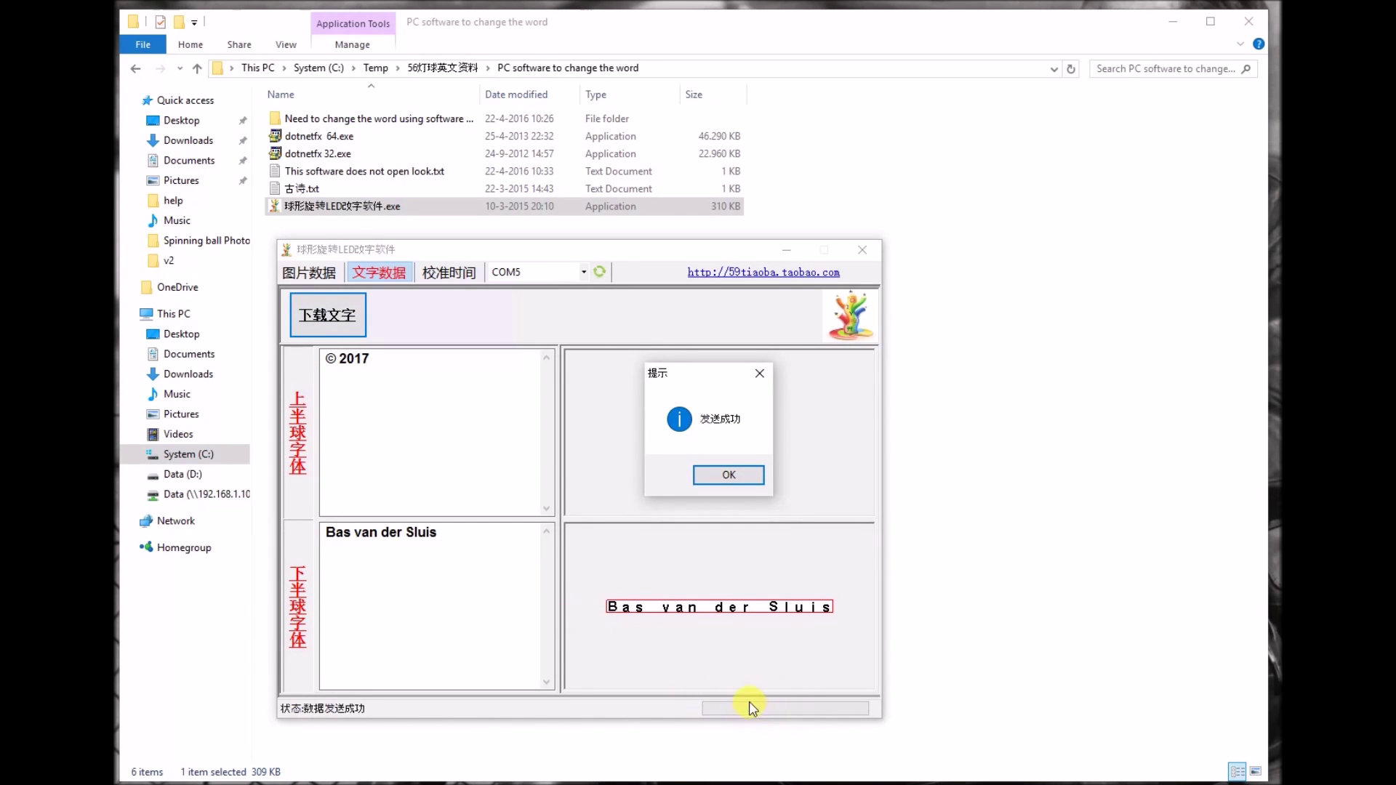
pyautogui.click(728, 475)
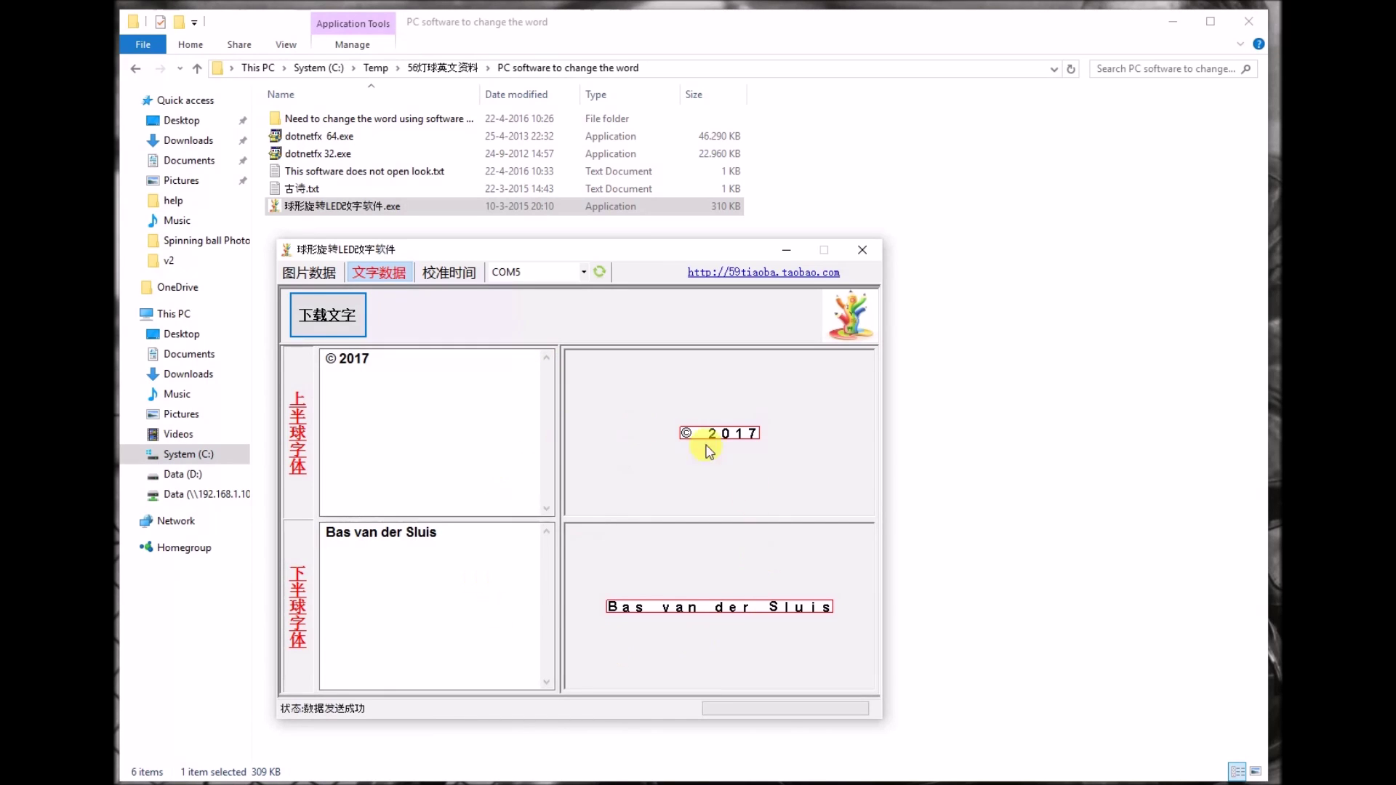
pyautogui.click(316, 281)
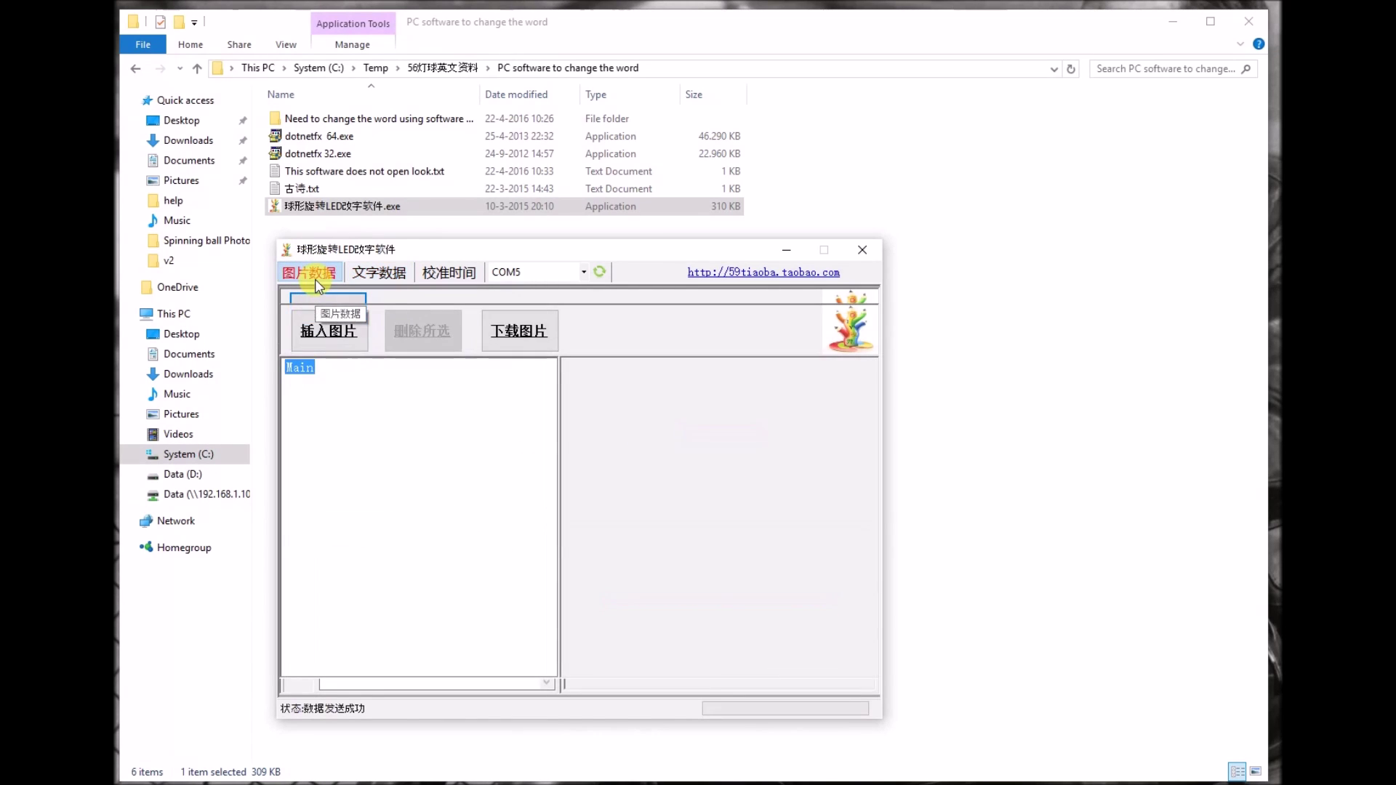
# Insert good day.bmp as Pic01 and to you.bmp as Pic02 via 插入图片
pyautogui.click(339, 336)
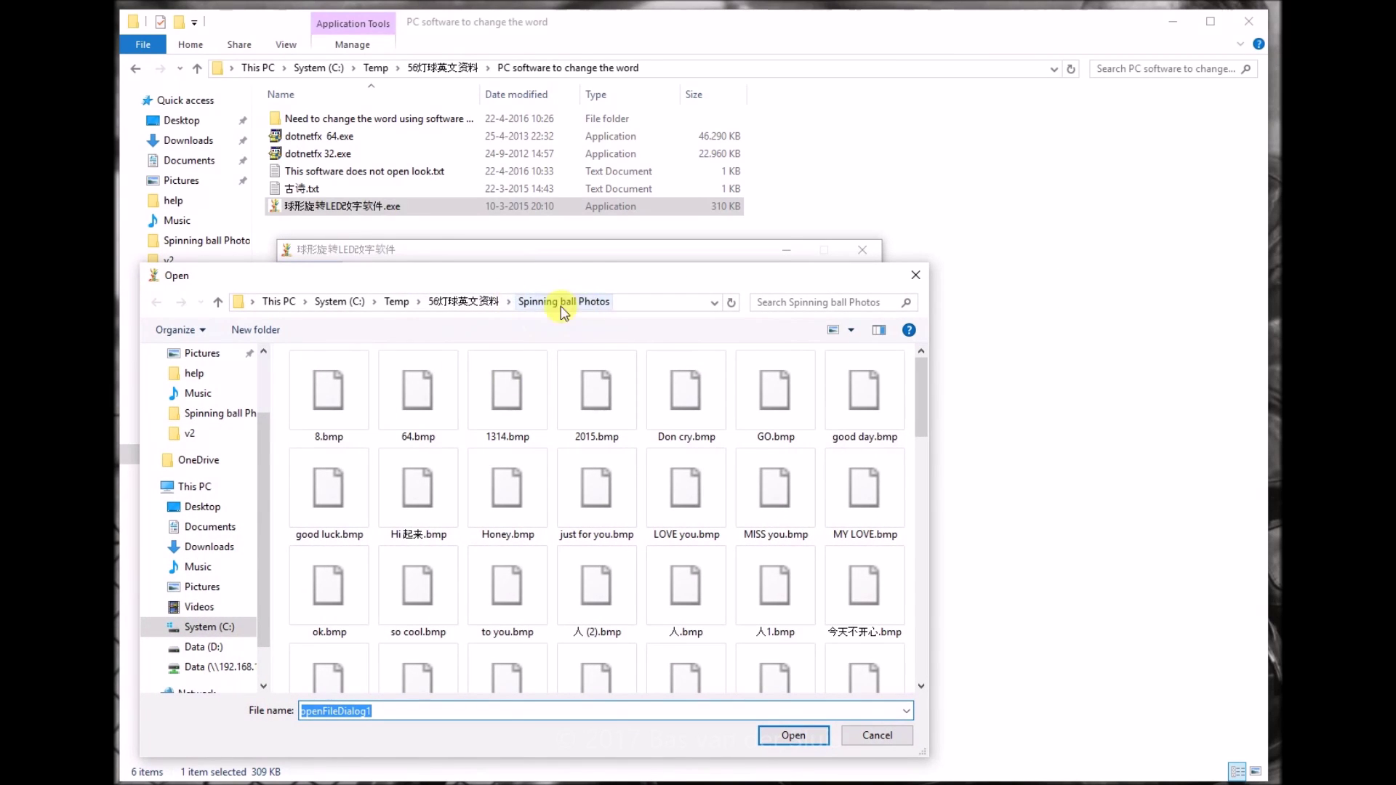
pyautogui.scroll(-10, 567, 522)
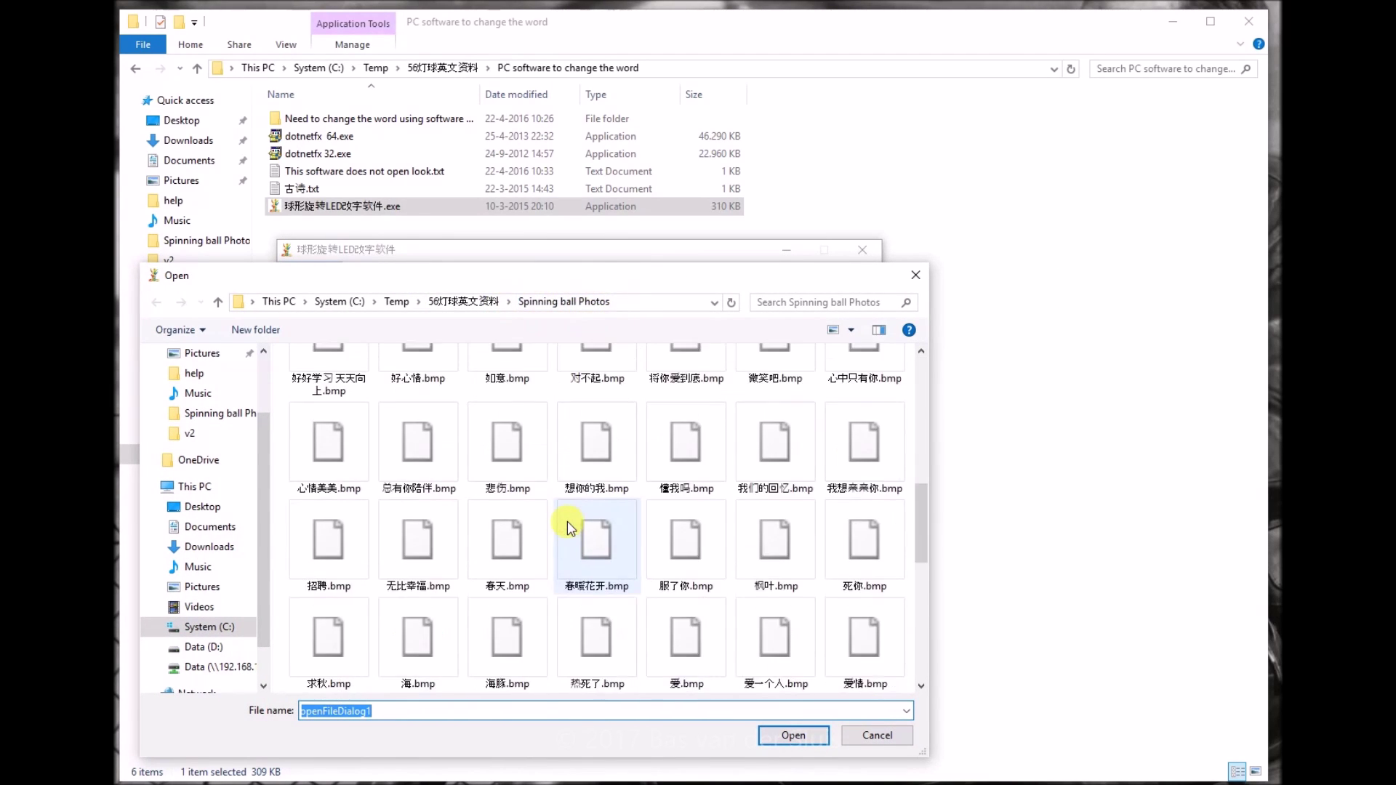
pyautogui.scroll(10, 567, 527)
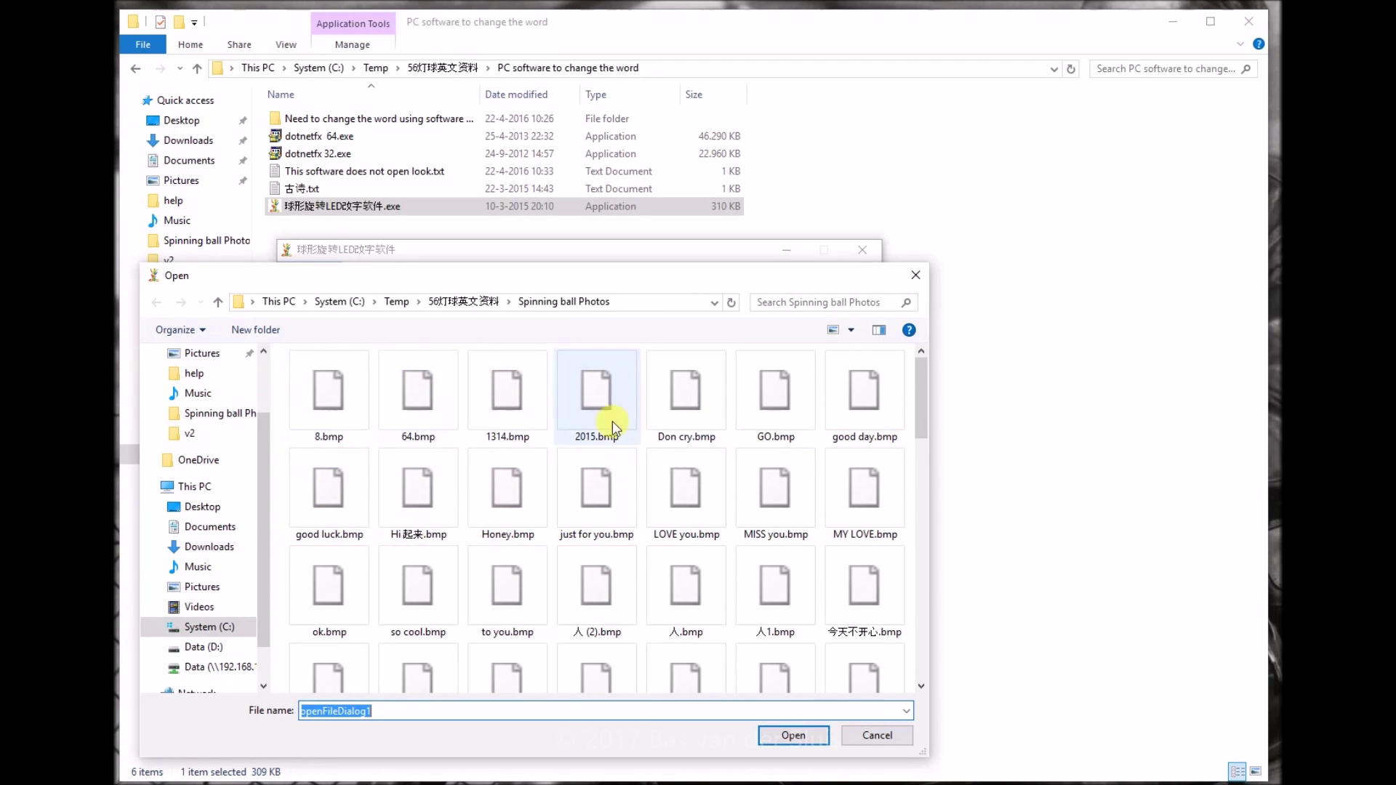
pyautogui.scroll(-10, 344, 471)
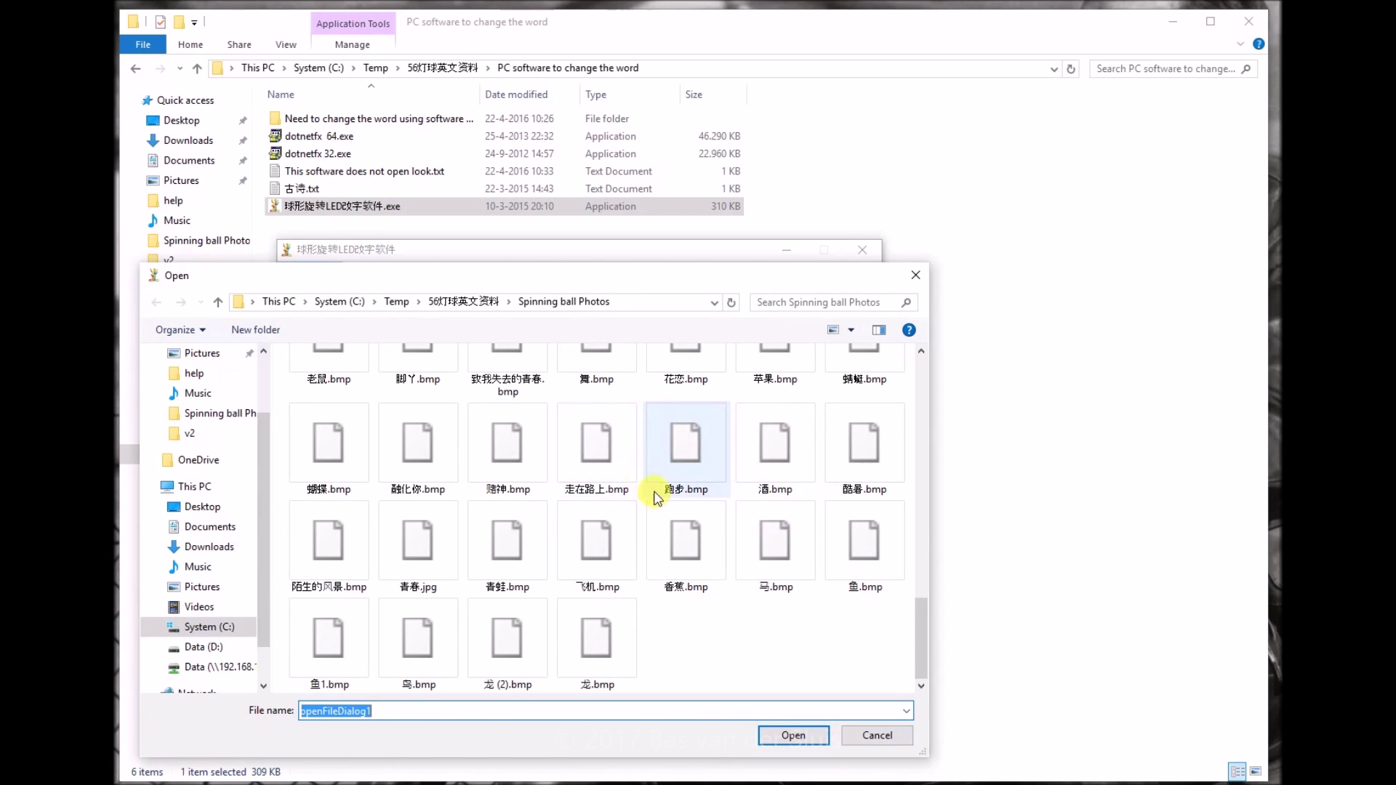
pyautogui.scroll(3, 657, 542)
pyautogui.scroll(4, 659, 547)
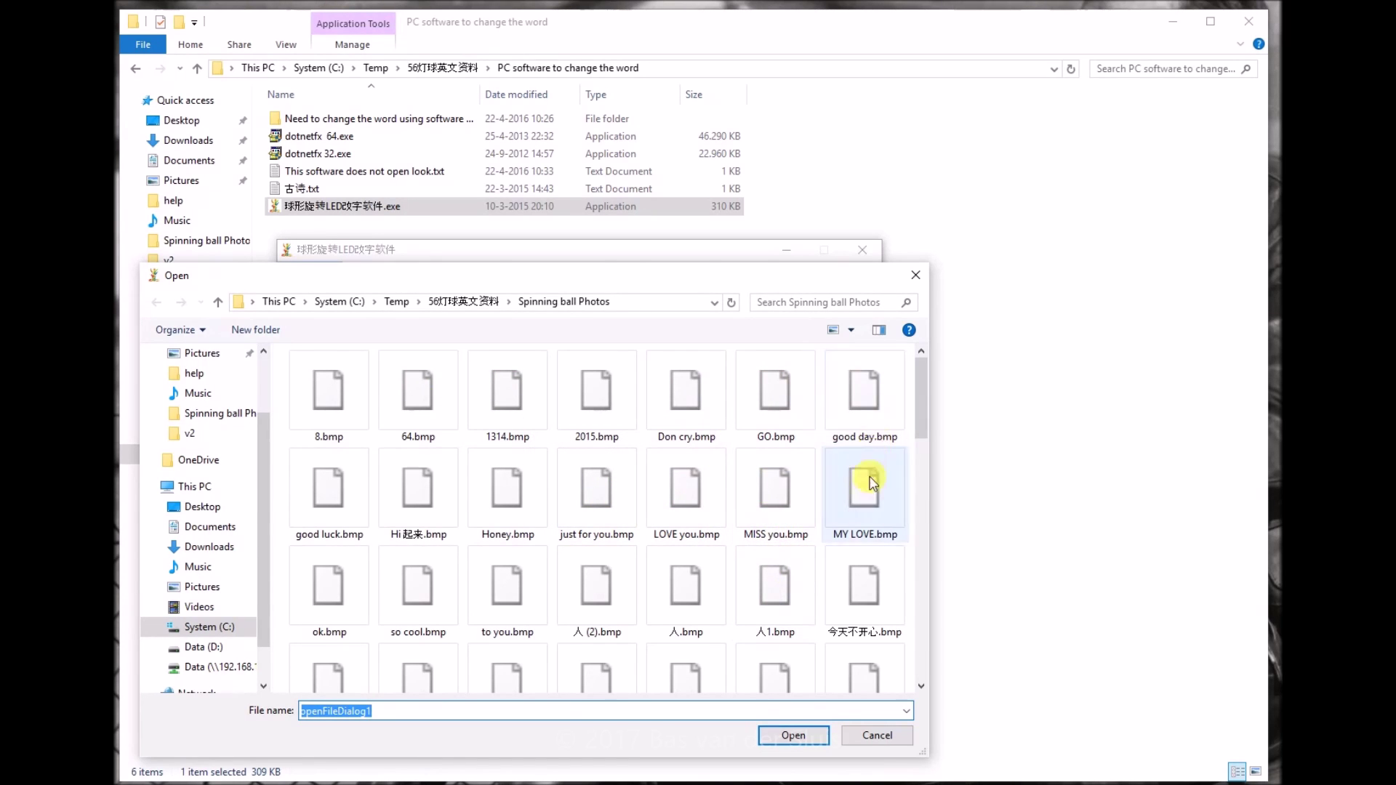
pyautogui.click(863, 400)
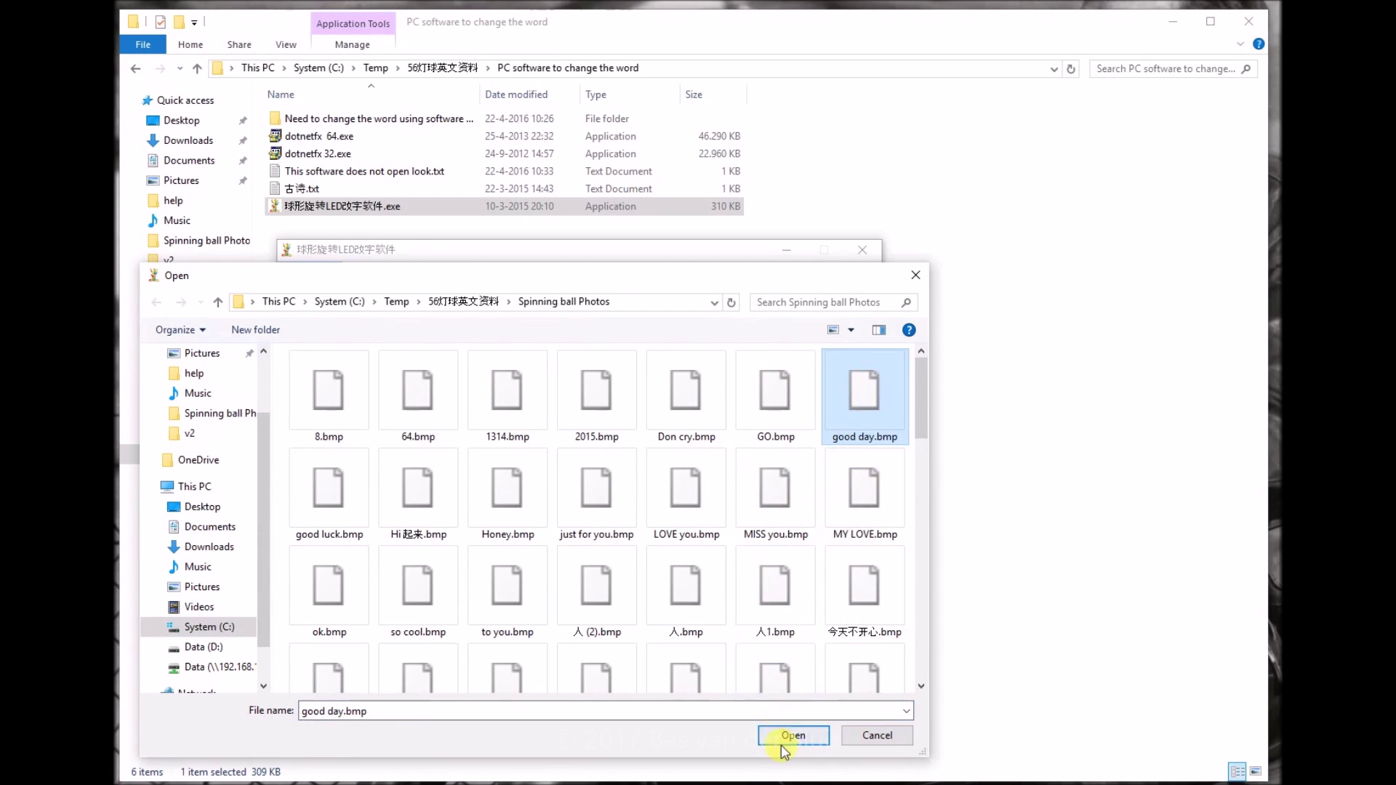
pyautogui.click(798, 736)
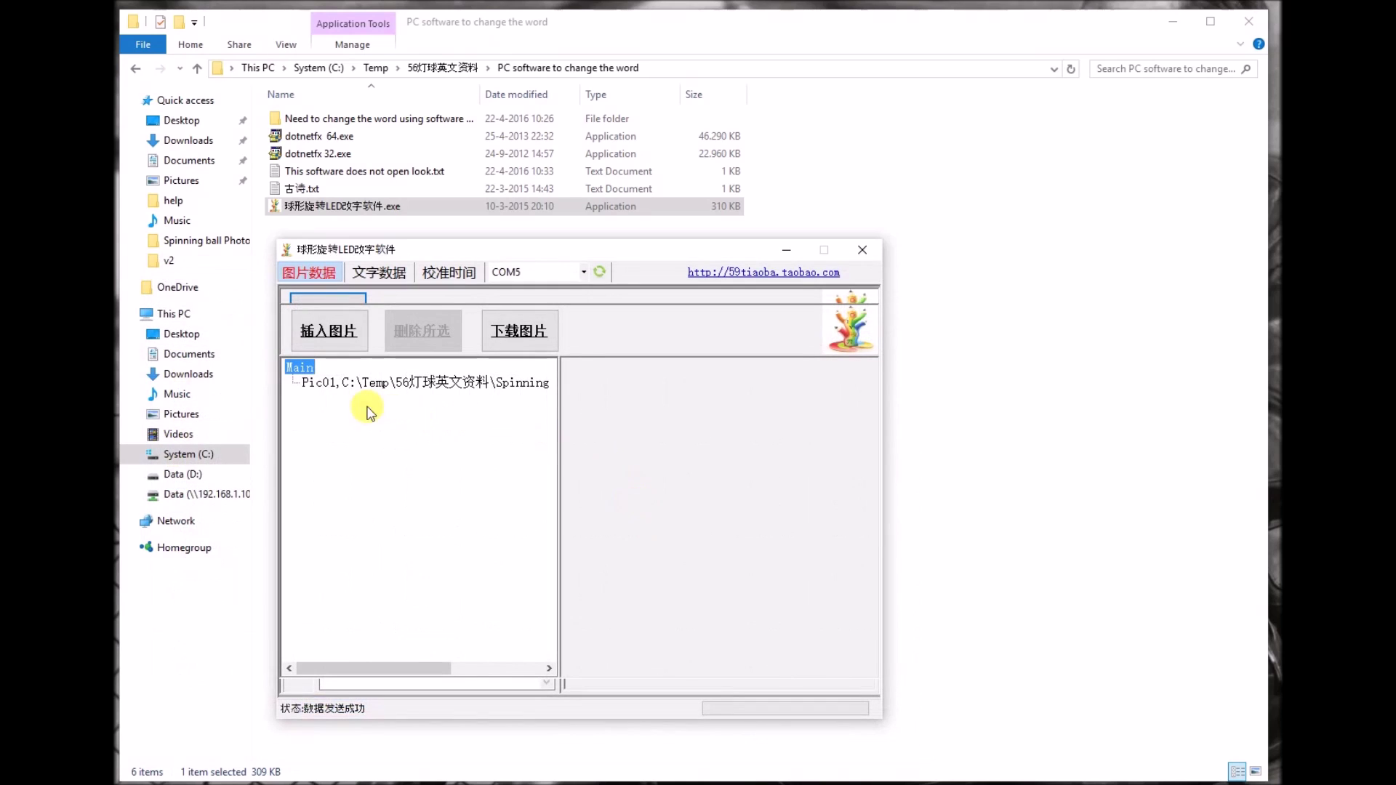
pyautogui.click(352, 338)
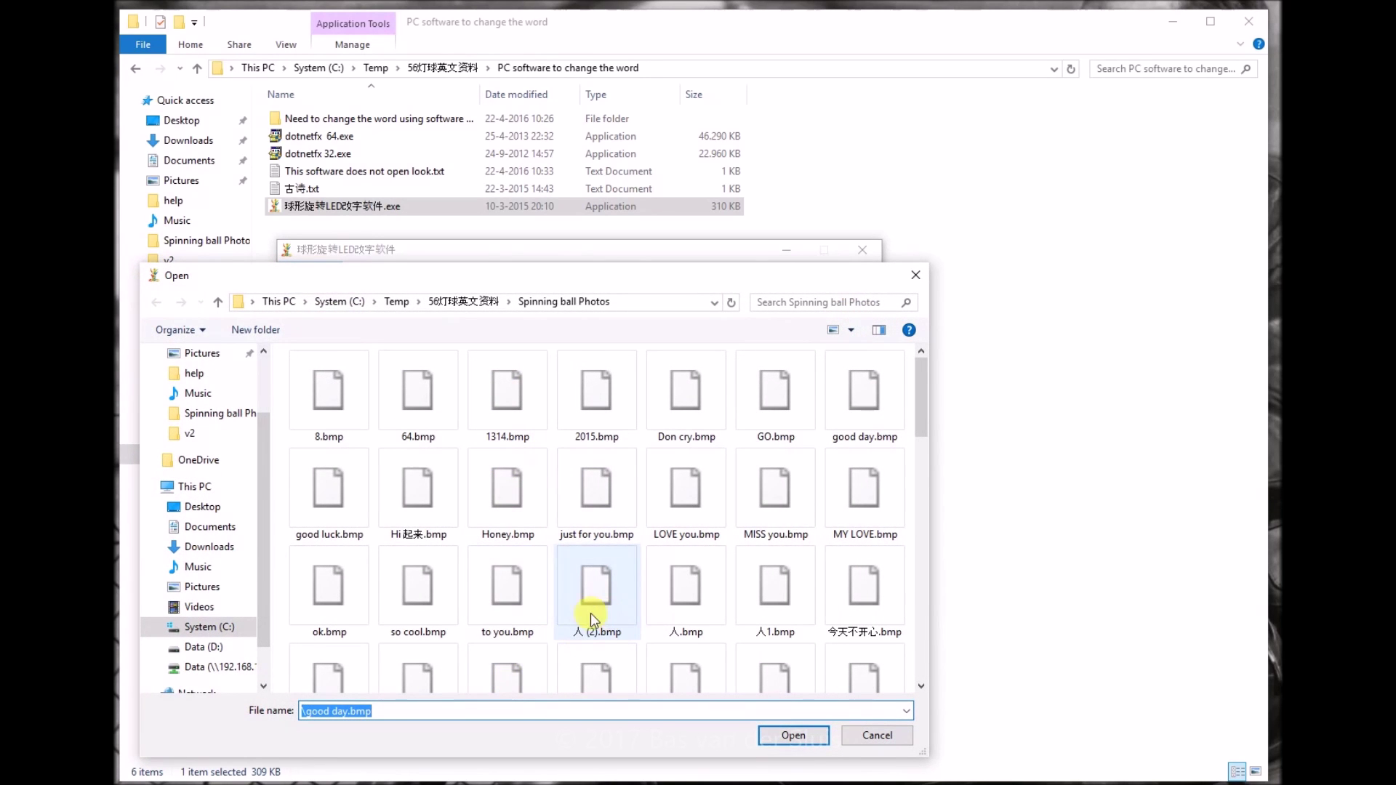
pyautogui.doubleClick(498, 578)
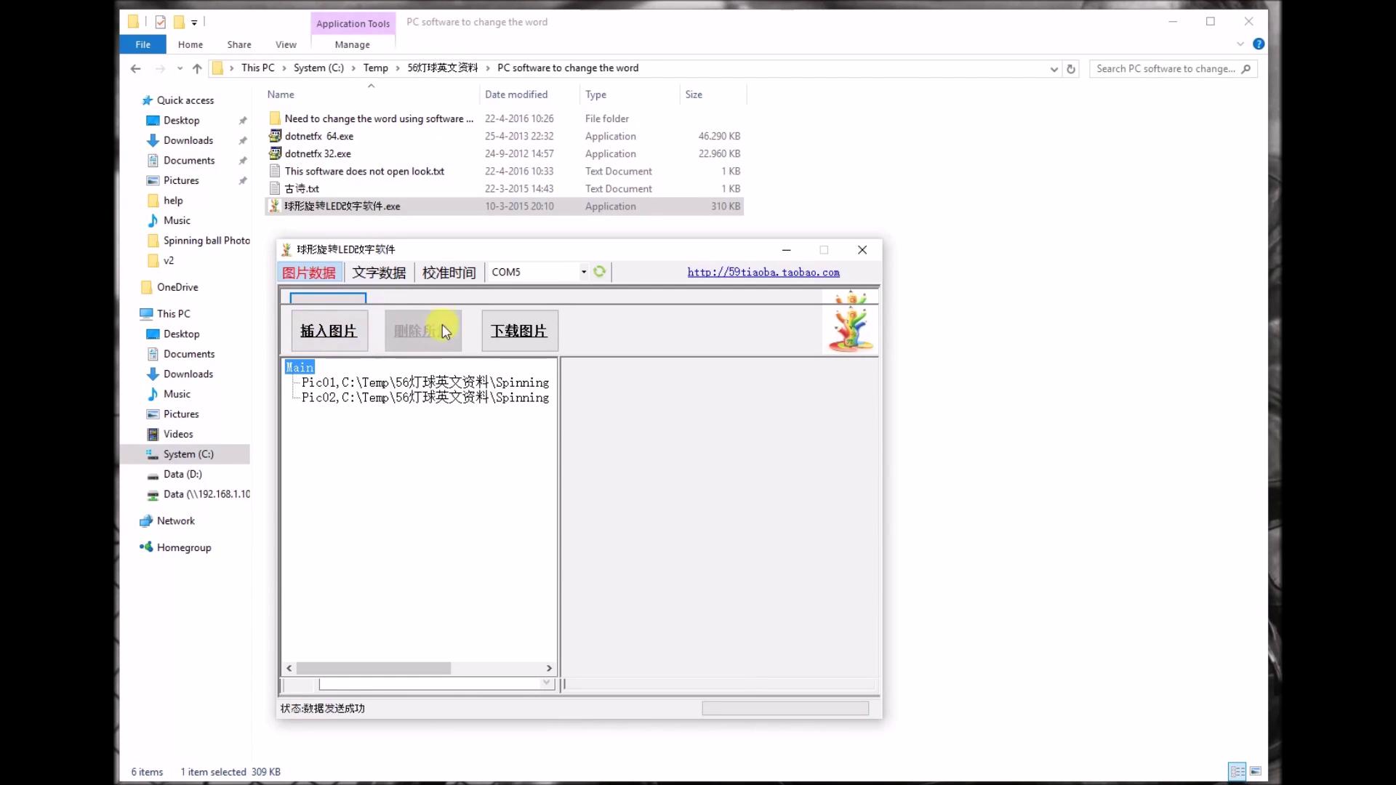
# Insert the running-figures image 跑步.bmp as Pic03
pyautogui.click(415, 383)
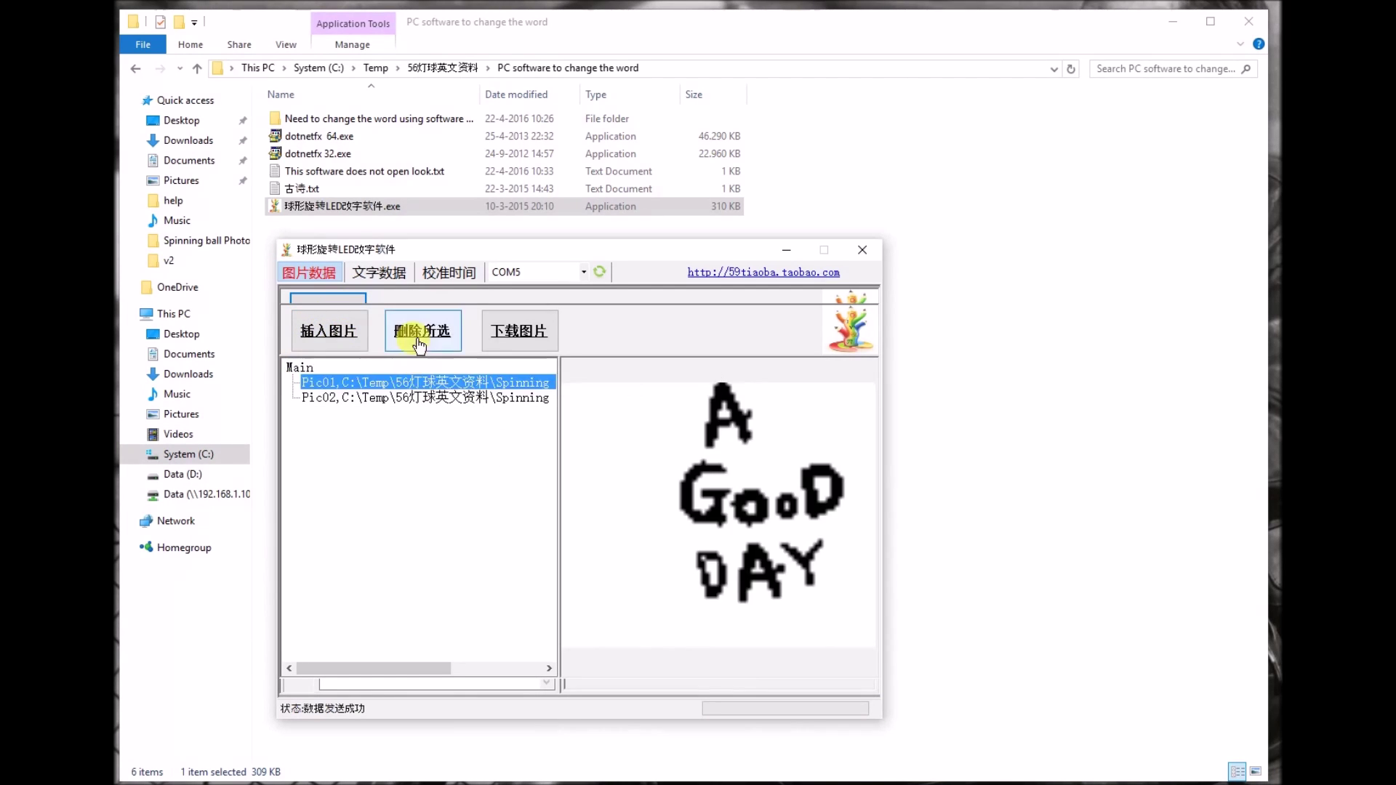
pyautogui.click(413, 399)
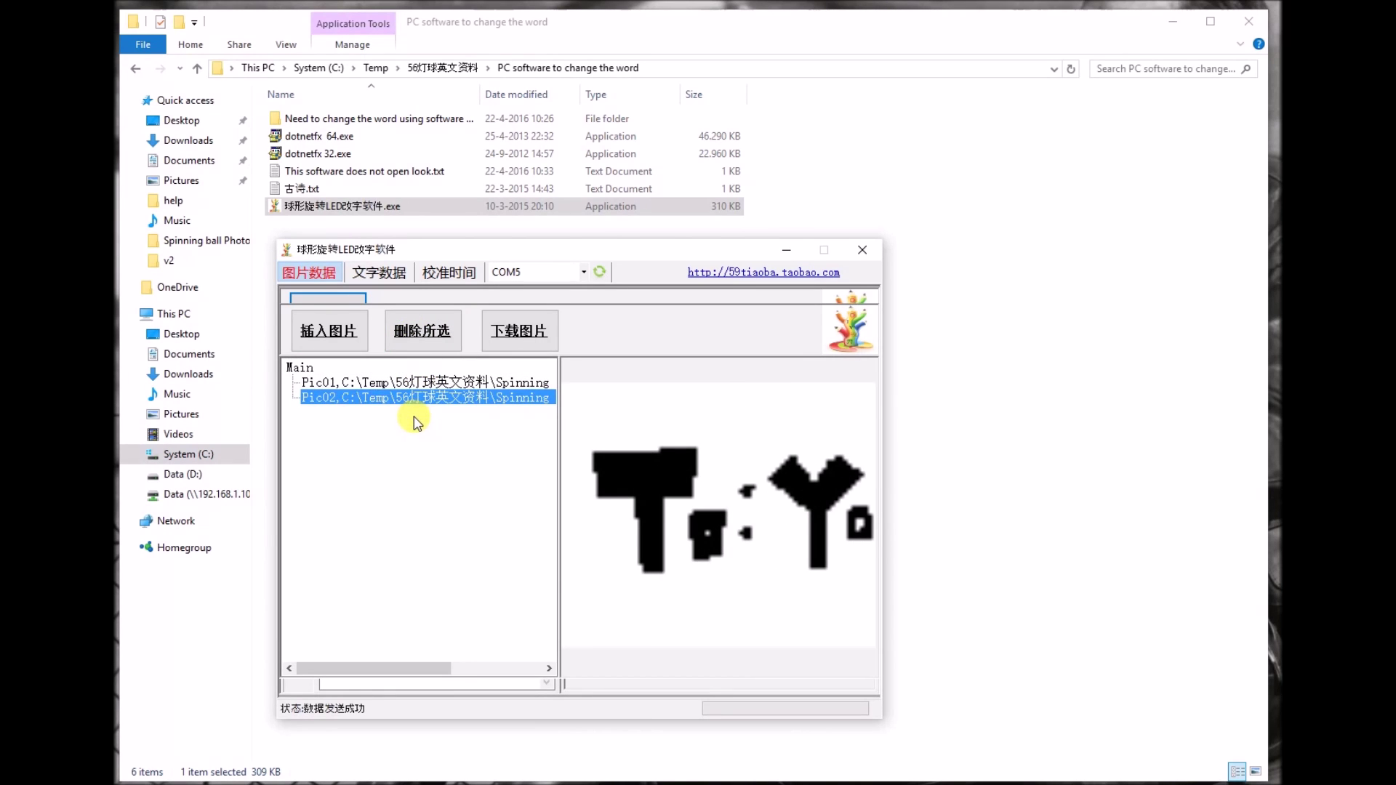
pyautogui.click(349, 342)
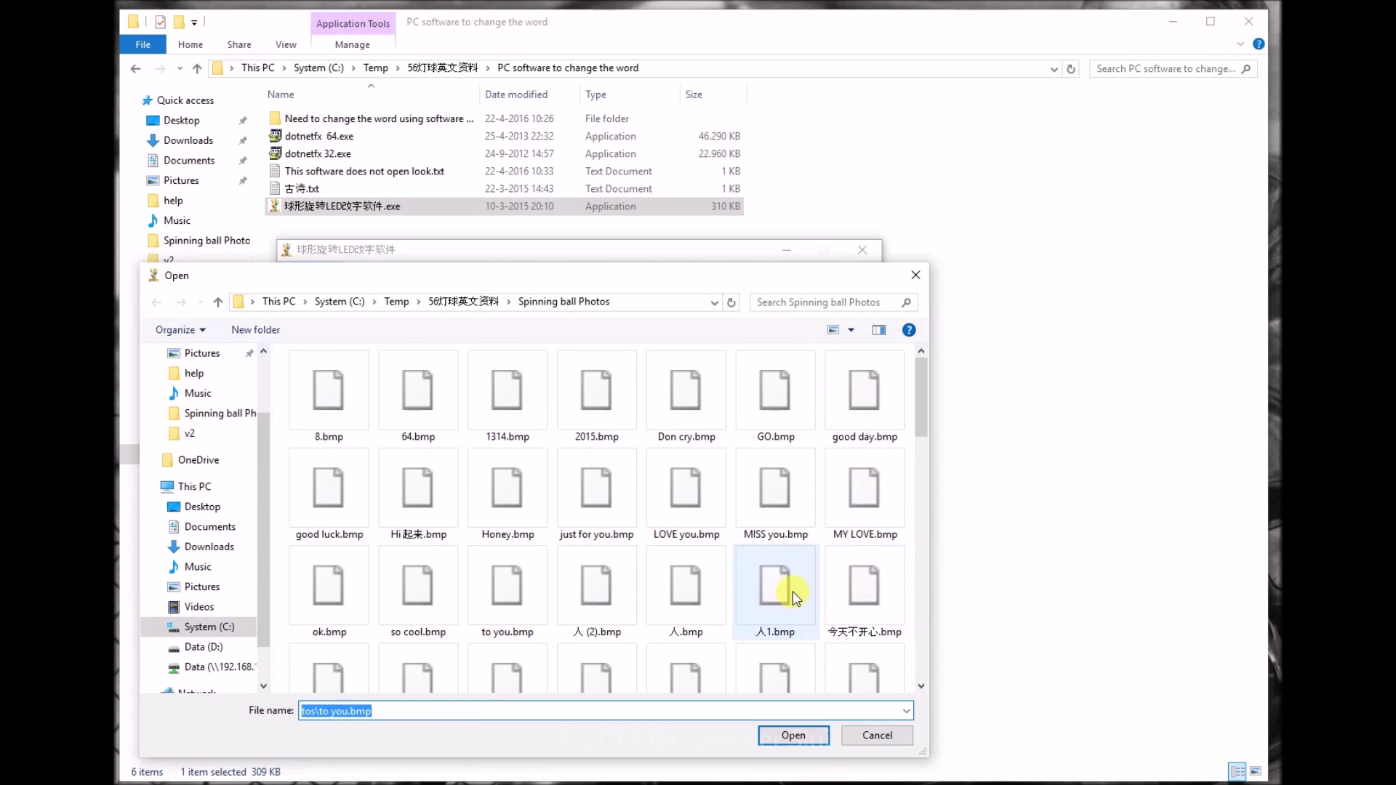
pyautogui.scroll(-5, 793, 591)
pyautogui.scroll(-5, 769, 518)
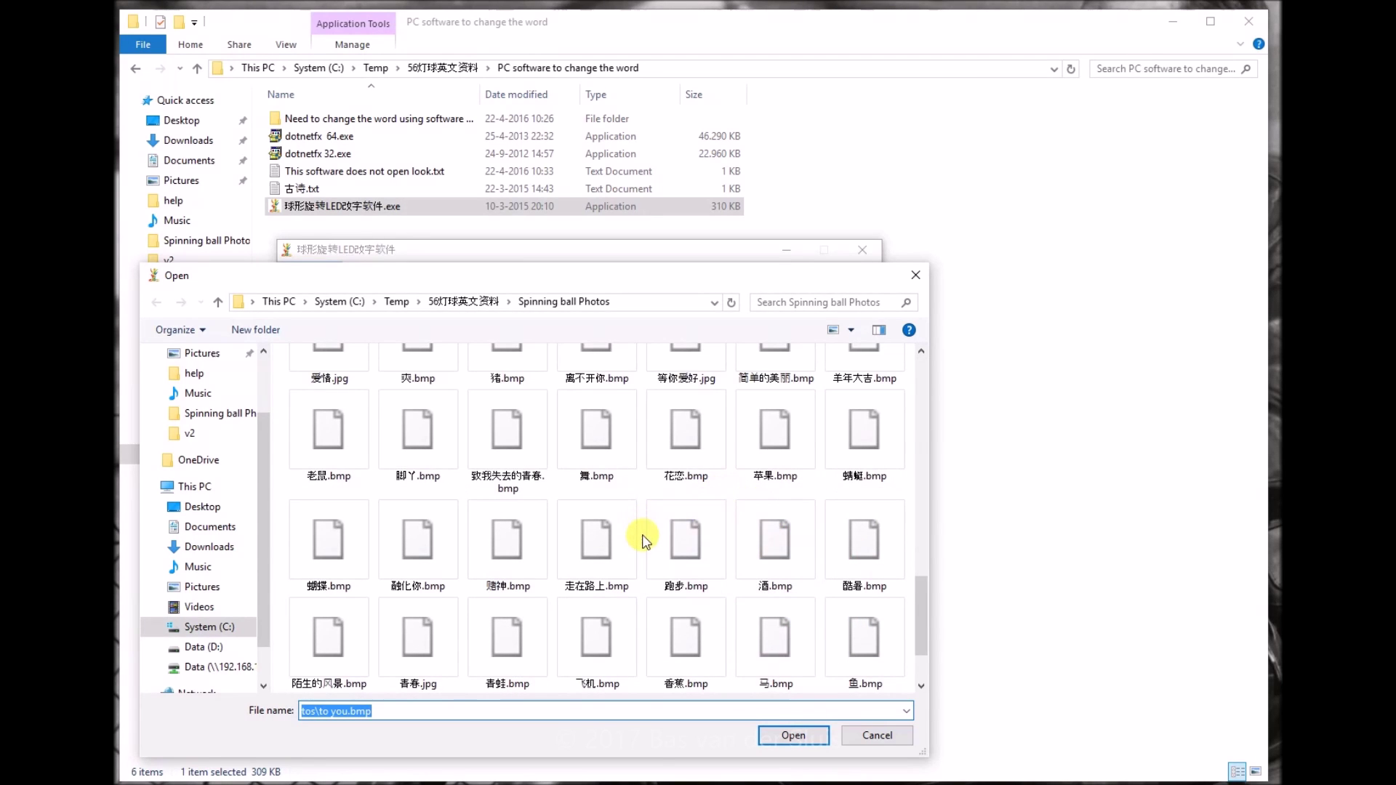
pyautogui.doubleClick(675, 541)
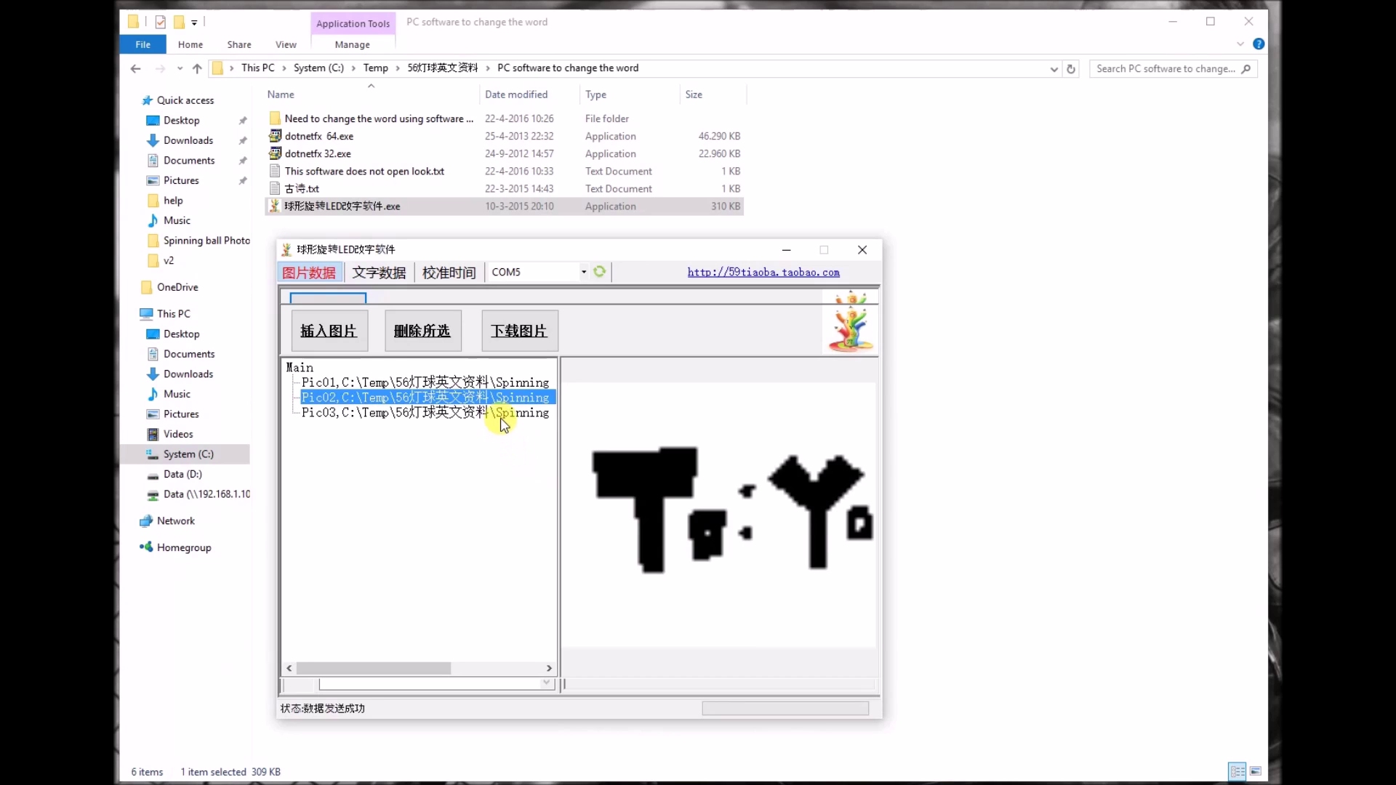
pyautogui.click(513, 412)
# Delete the 'to you' picture Pic02 with 删除所选, keeping Pic01 and Pic03
pyautogui.click(503, 397)
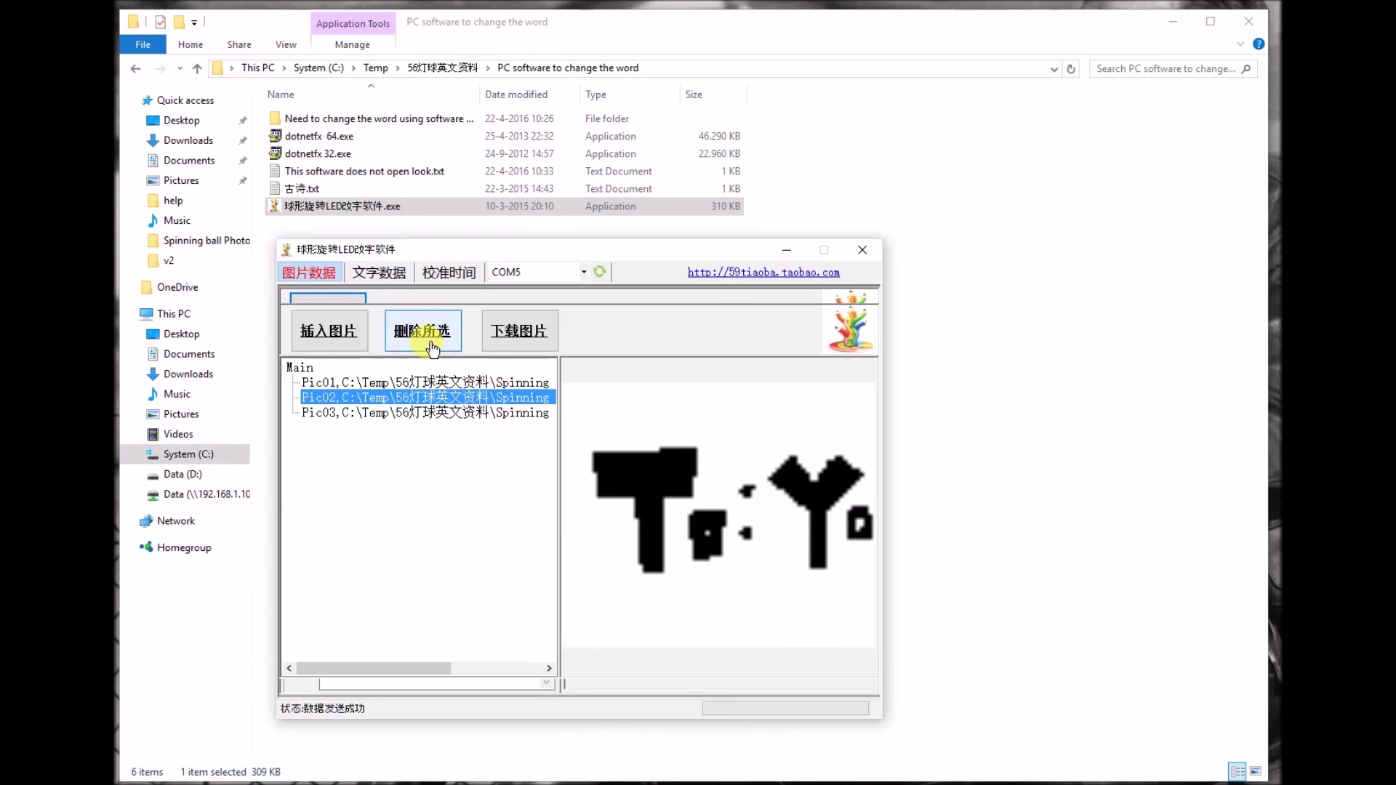
pyautogui.click(431, 345)
pyautogui.click(454, 384)
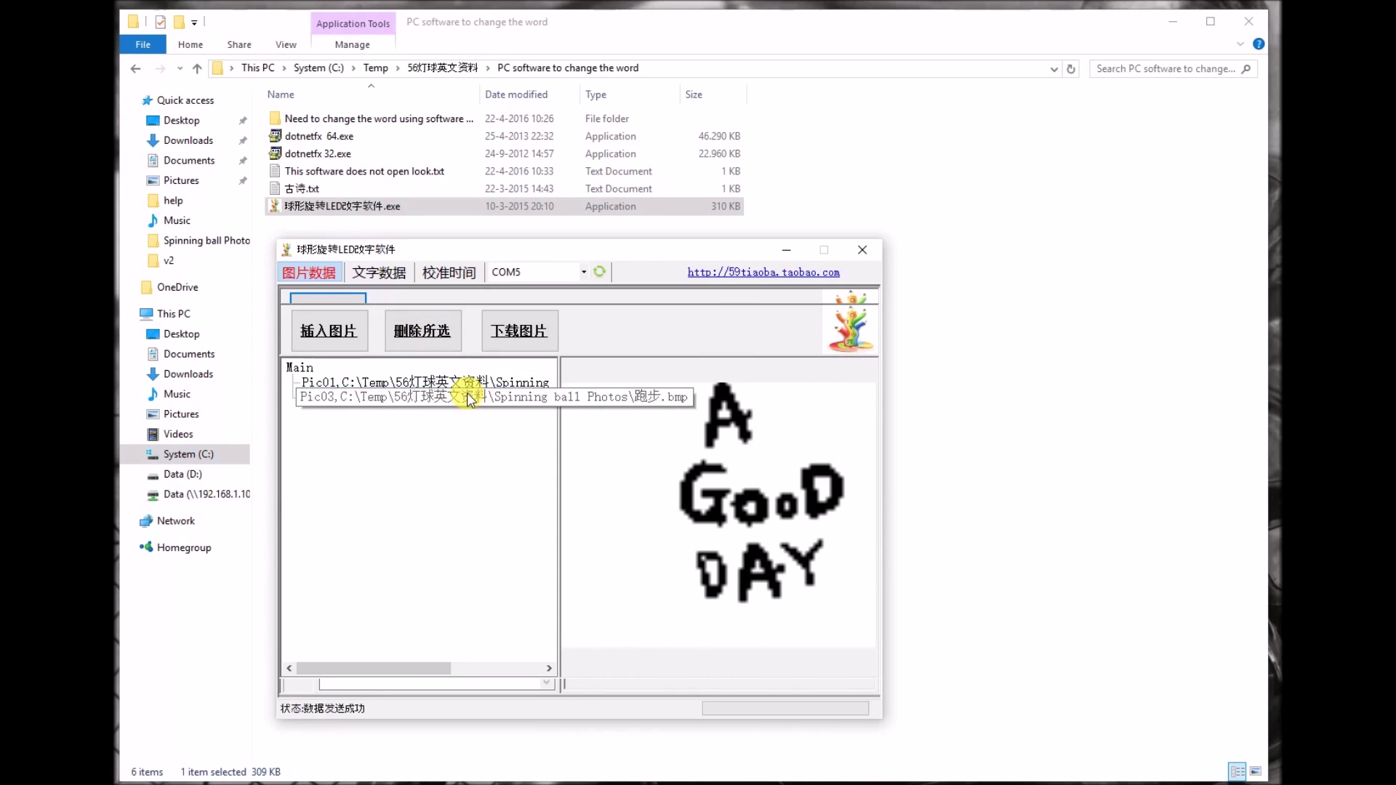
pyautogui.click(467, 396)
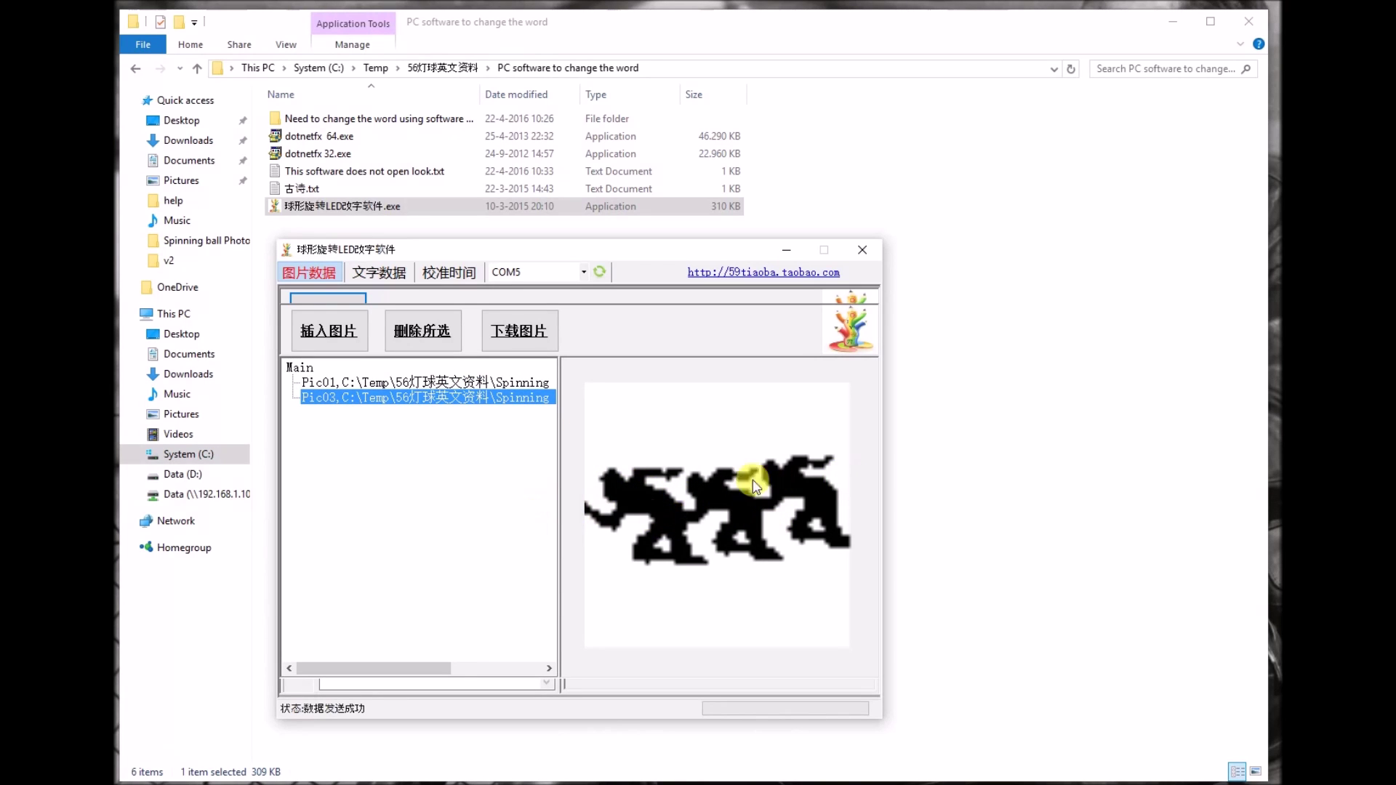
# Download Pic01 and Pic03 to the LED ball with 下载图片 and confirm 发送成功
pyautogui.click(405, 382)
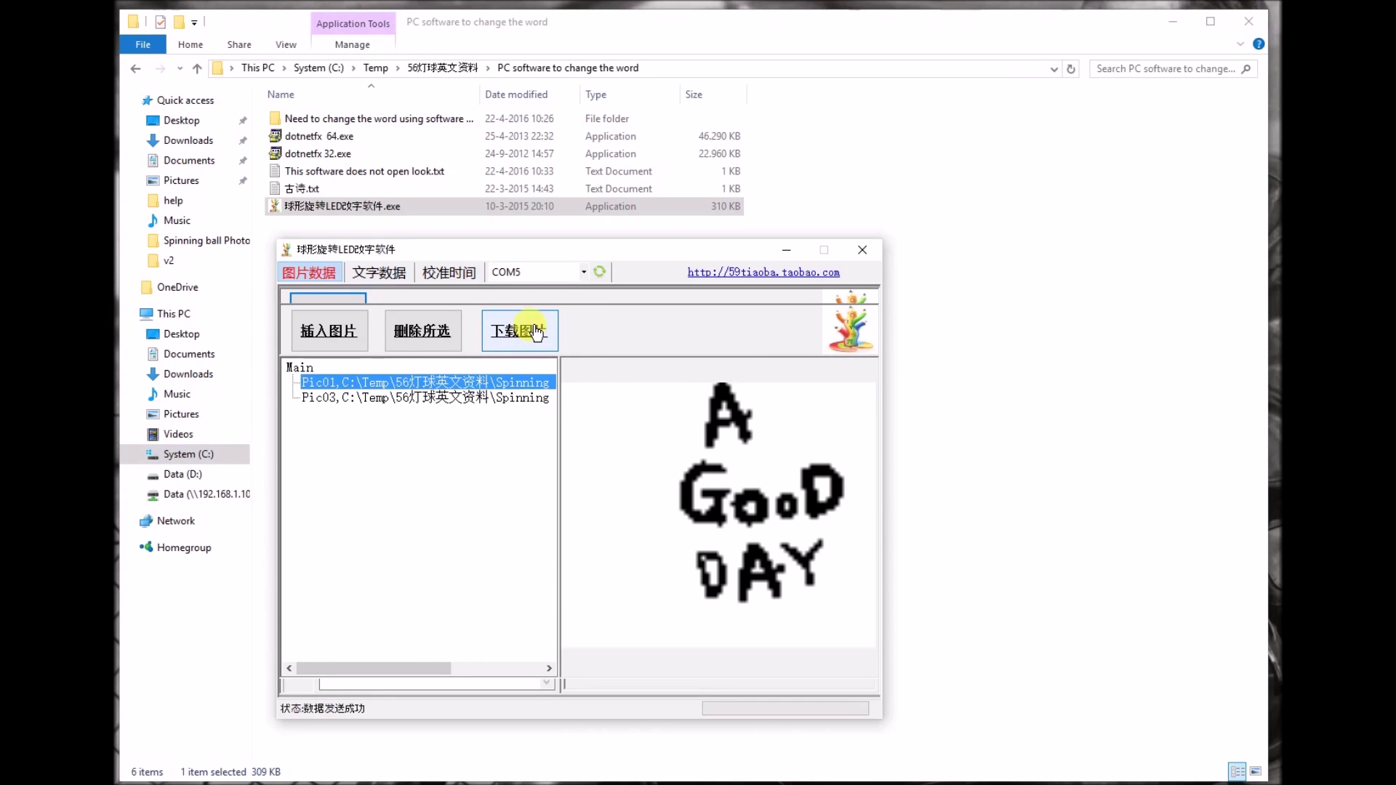
pyautogui.click(536, 332)
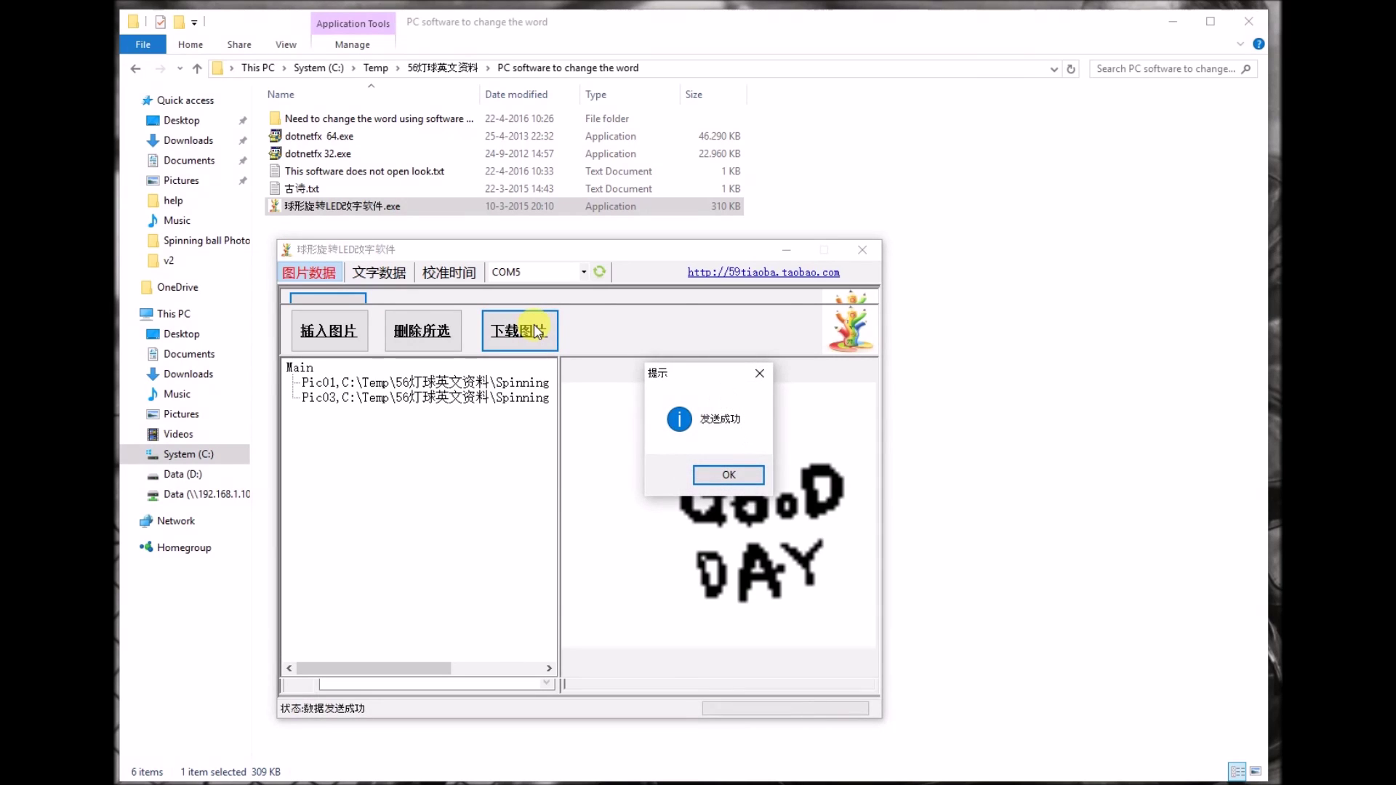
pyautogui.click(700, 472)
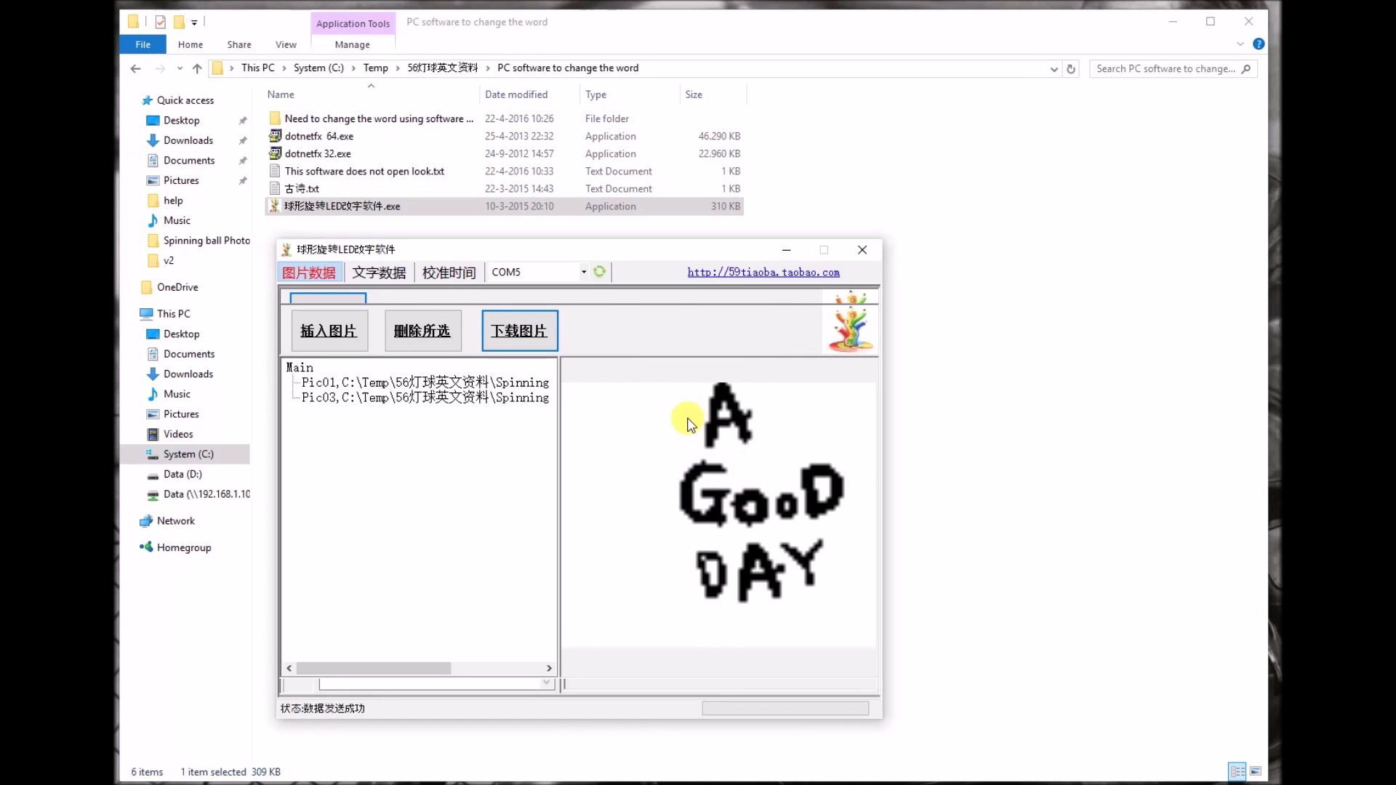